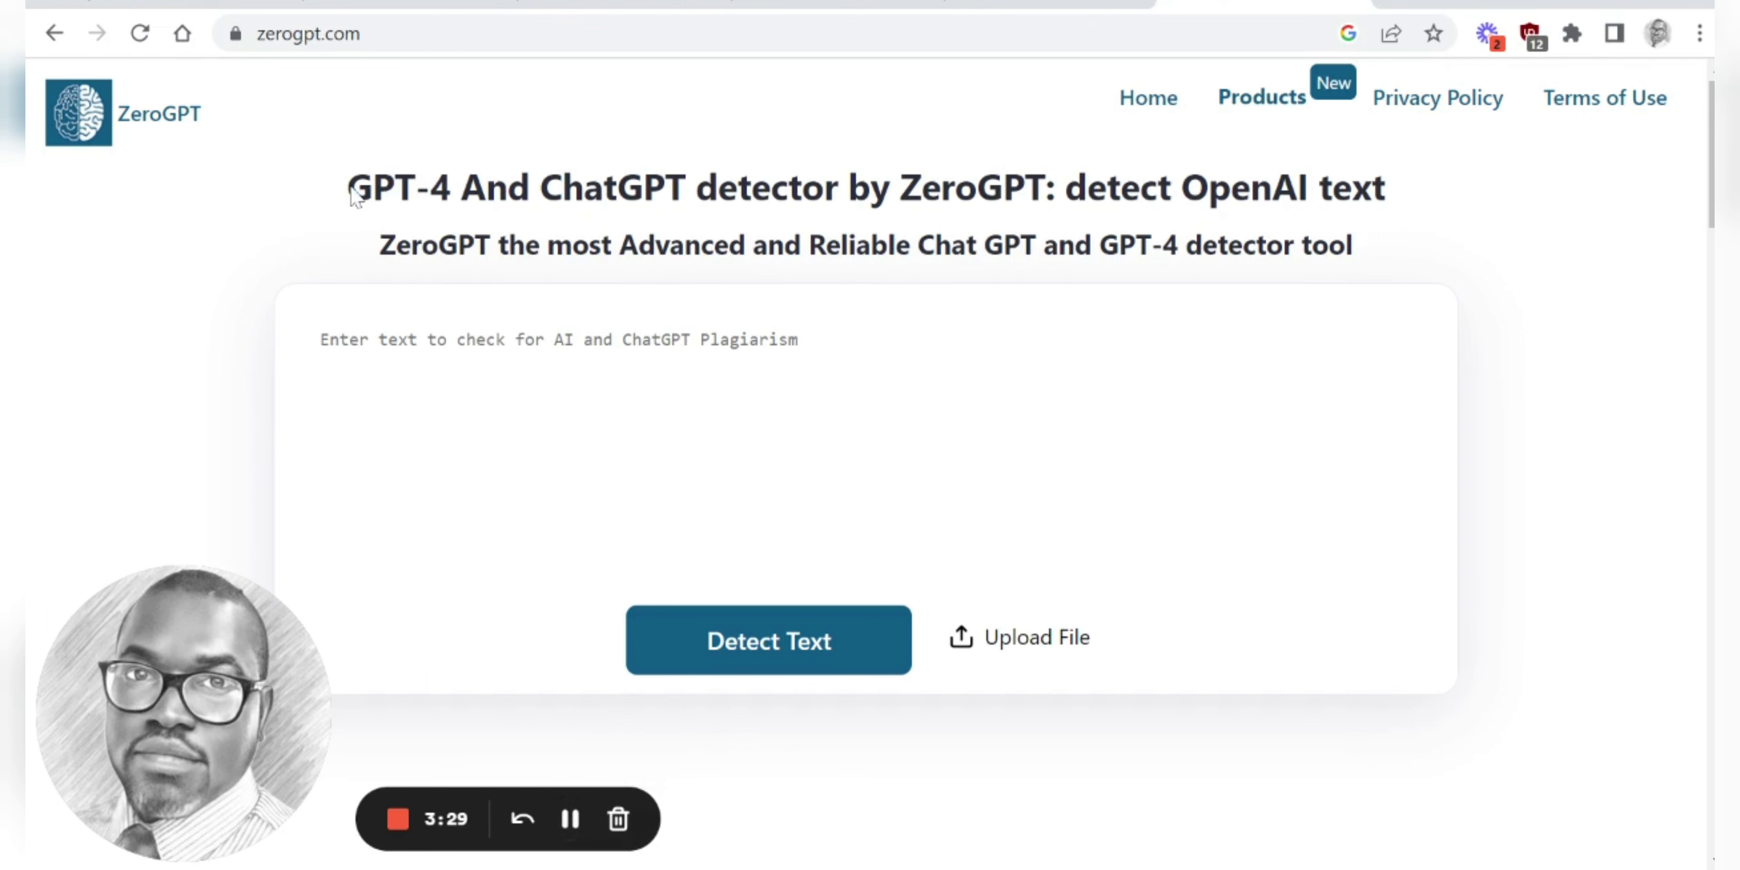
- Copy the three-paragraph supramolecular chemistry answer from ChatGPT and return to the ZeroGPT tab
left_click(1073, 6)
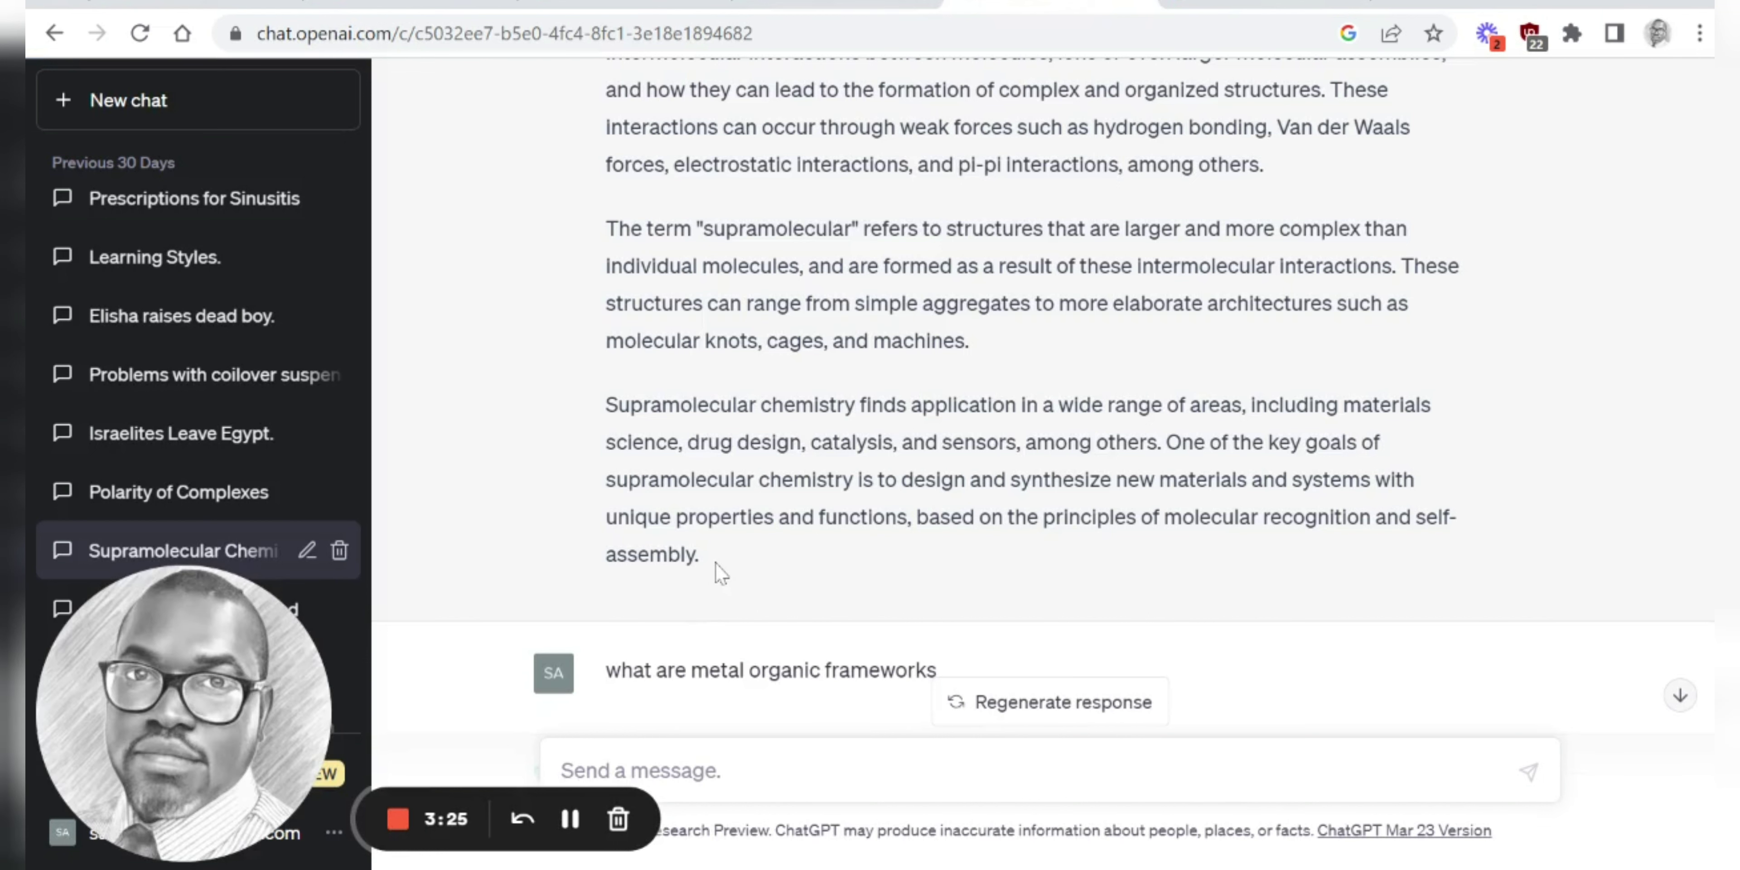
left_click_drag(716, 560, 570, 307)
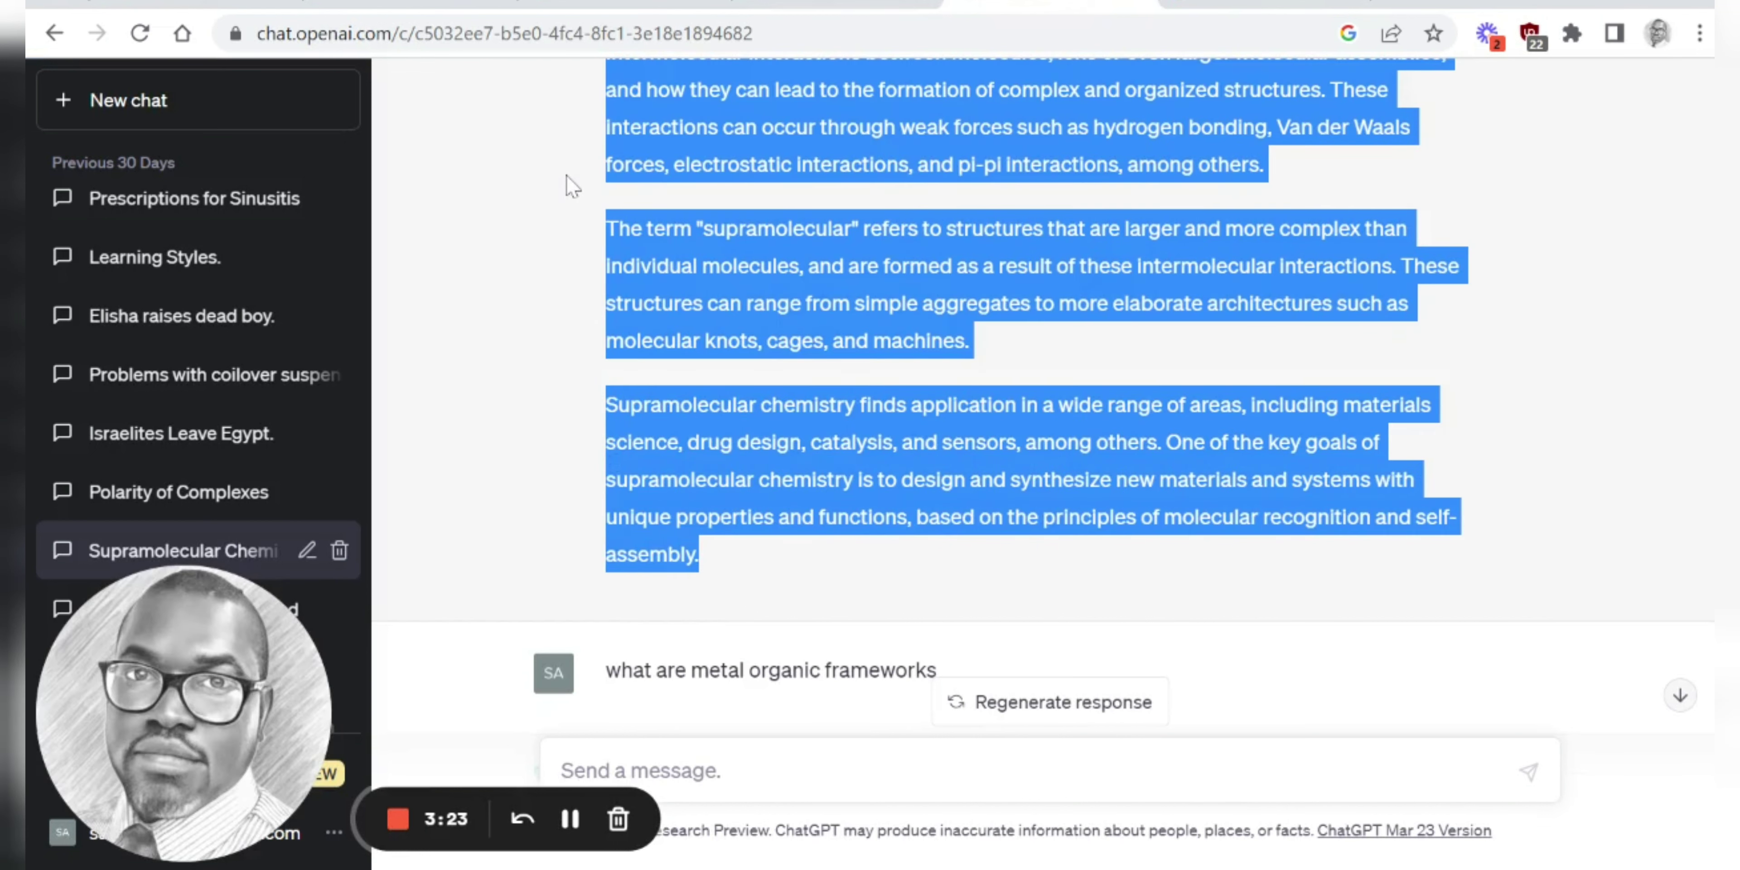
scroll(571, 185, "up", 3)
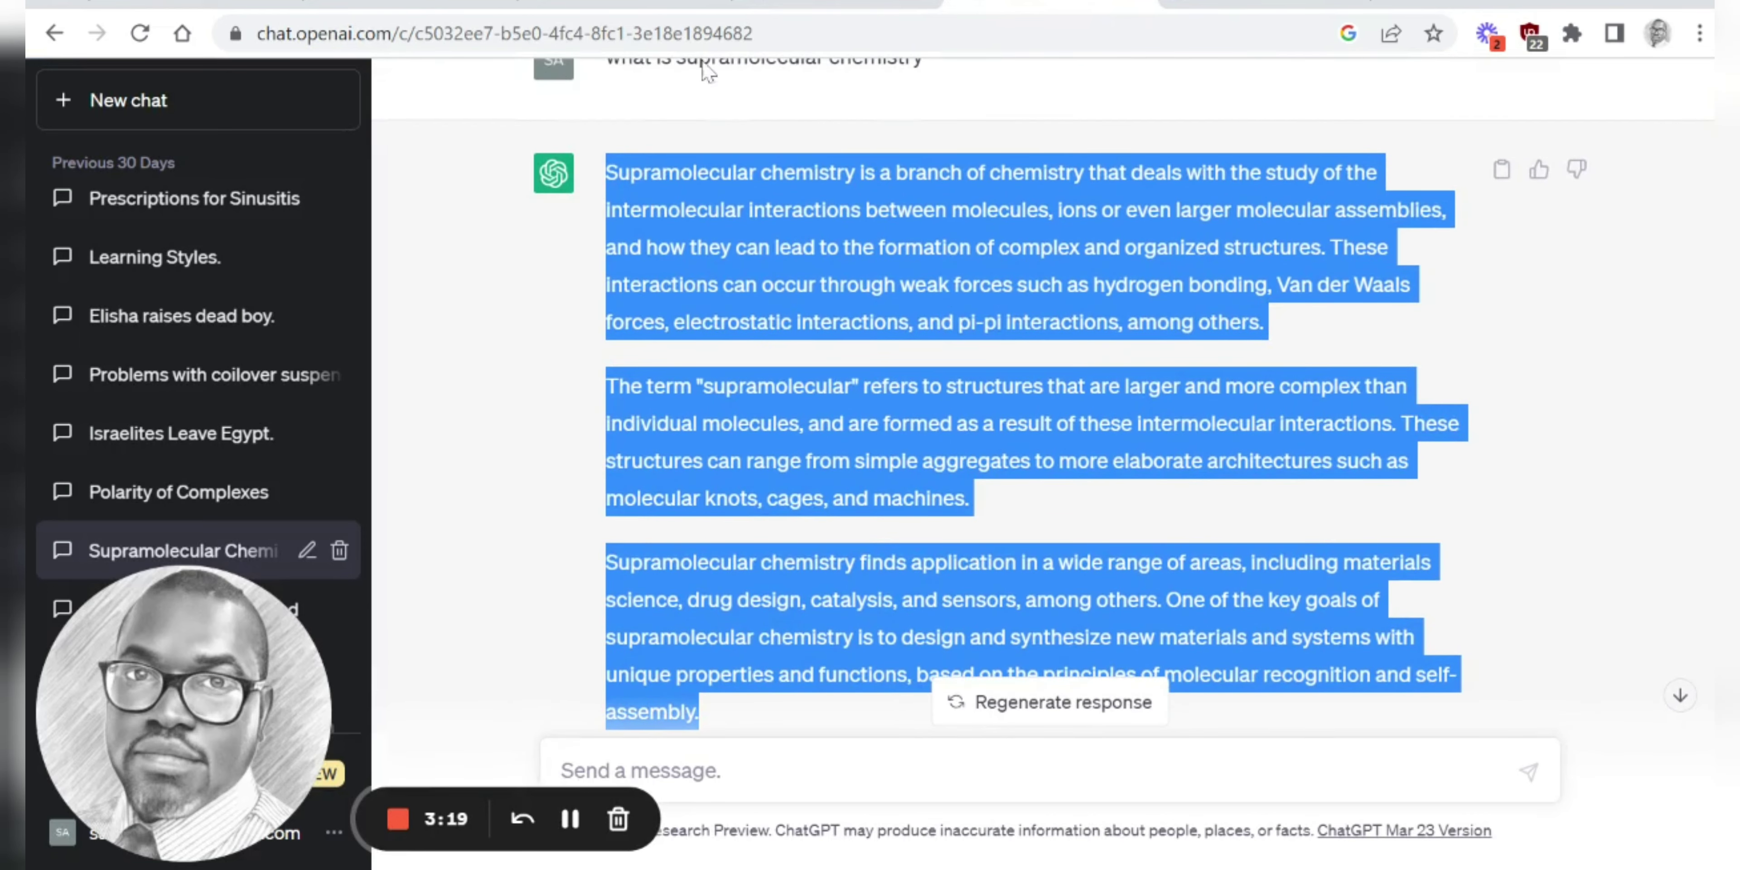
left_click(1297, 4)
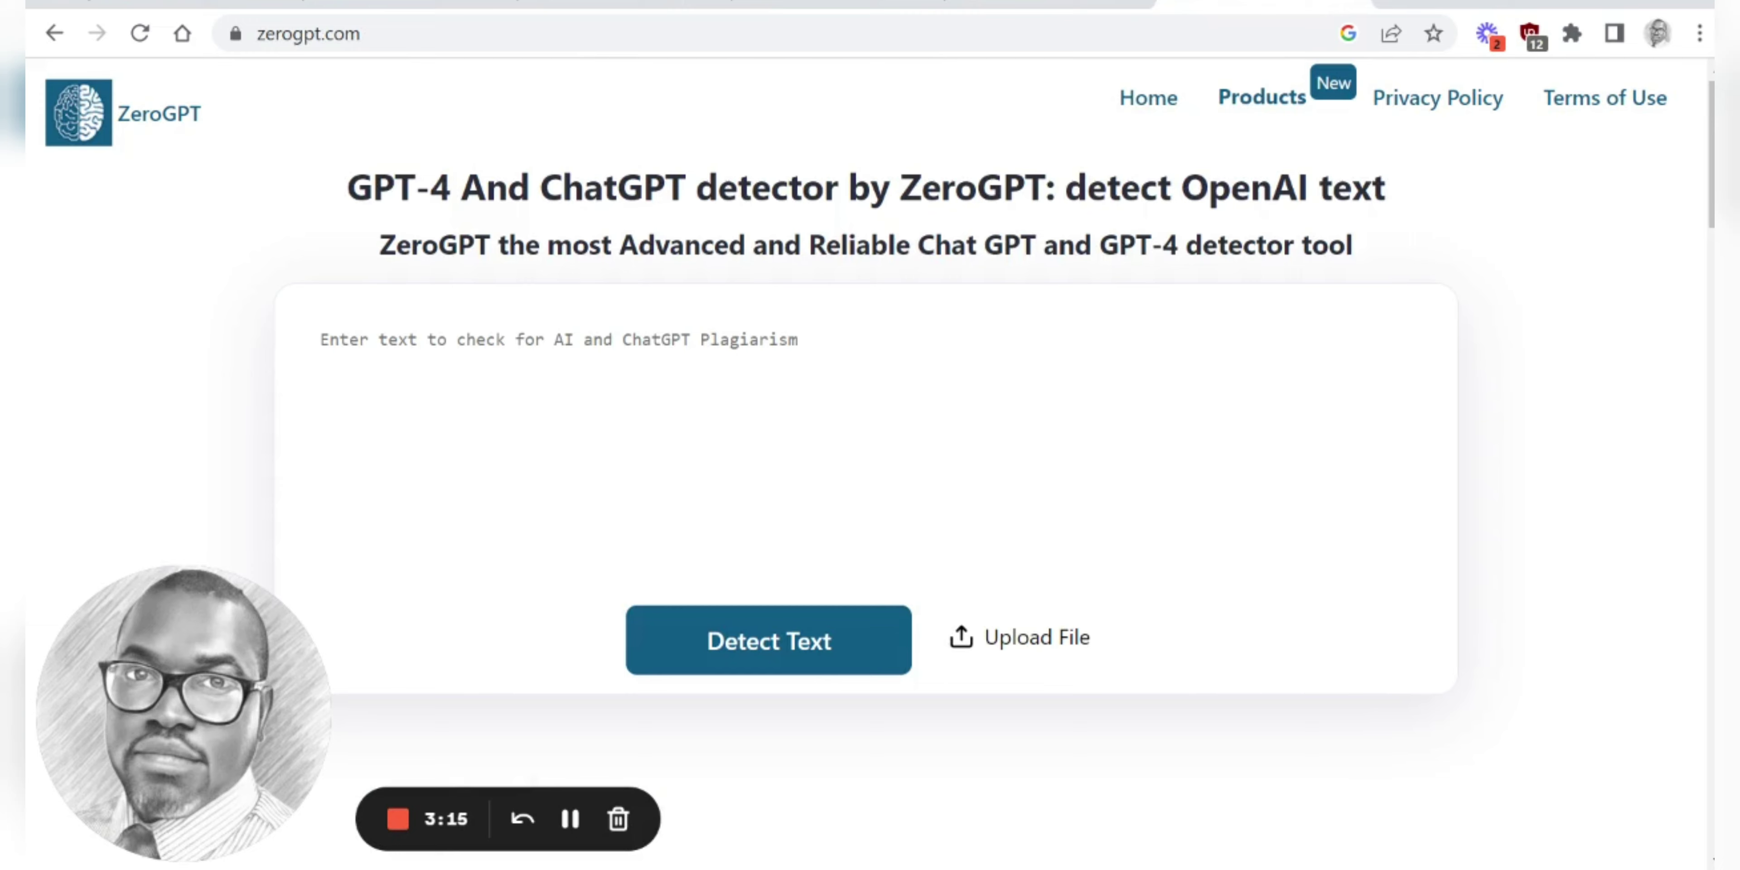
- Paste the supramolecular chemistry answer into ZeroGPT and run detection, showing 100% AI GPT
type("Supramolecular chemistry is a branch of chemistry that deals with the study of the intermolecular interactions between molecules, ions or even larger molecular assemblies, and how they can lead to the formation of complex and organized structures. These interactions can occur through weak forces such as hydrogen bonding, Van der Waals forces, electrostatic interactions, and pi-pi interactions, among others.  The term \"supramolecular\" refers to structures that are larger and more complex than individual molecules, and are formed as a result of these intermolecular interactions. These structures can range from simple aggregates to more elaborate architectures such as molecular knots, cages, and machines.  Supramolecular chemistry finds application in a wide range of areas, including materials science, drug design, catalysis, and sensors, among others. One of the key goals of supramolecular chemistry is to design and synthesize new materials and systems with unique properties and functions, based on the principles of molecular recognition and self-assembly.")
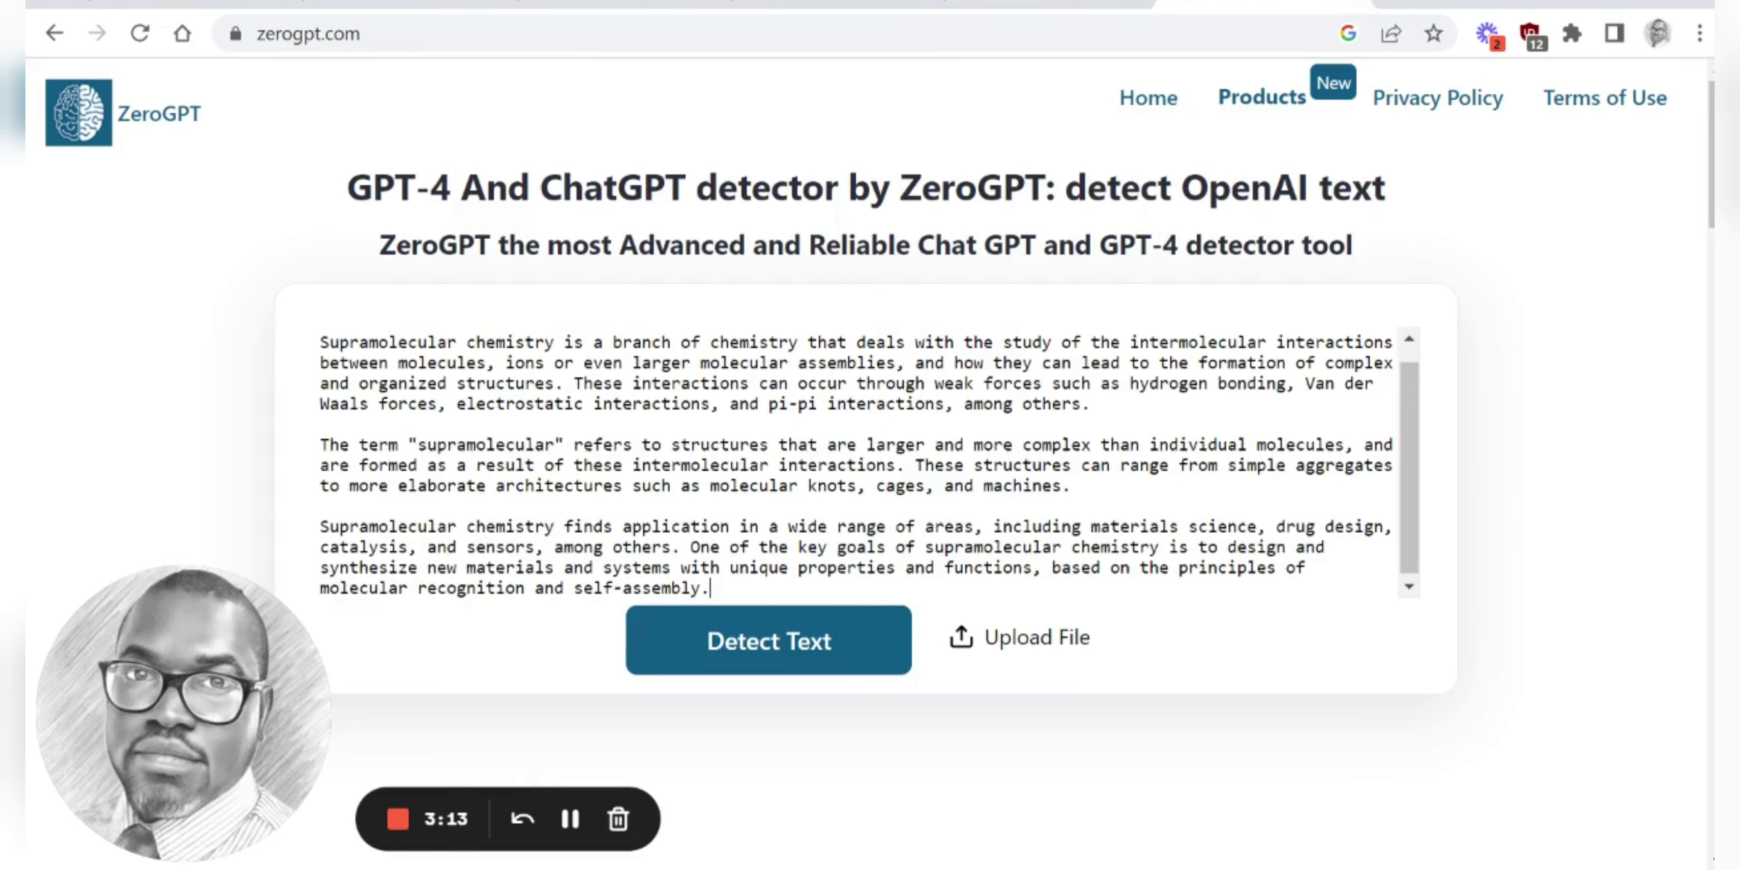
left_click(761, 646)
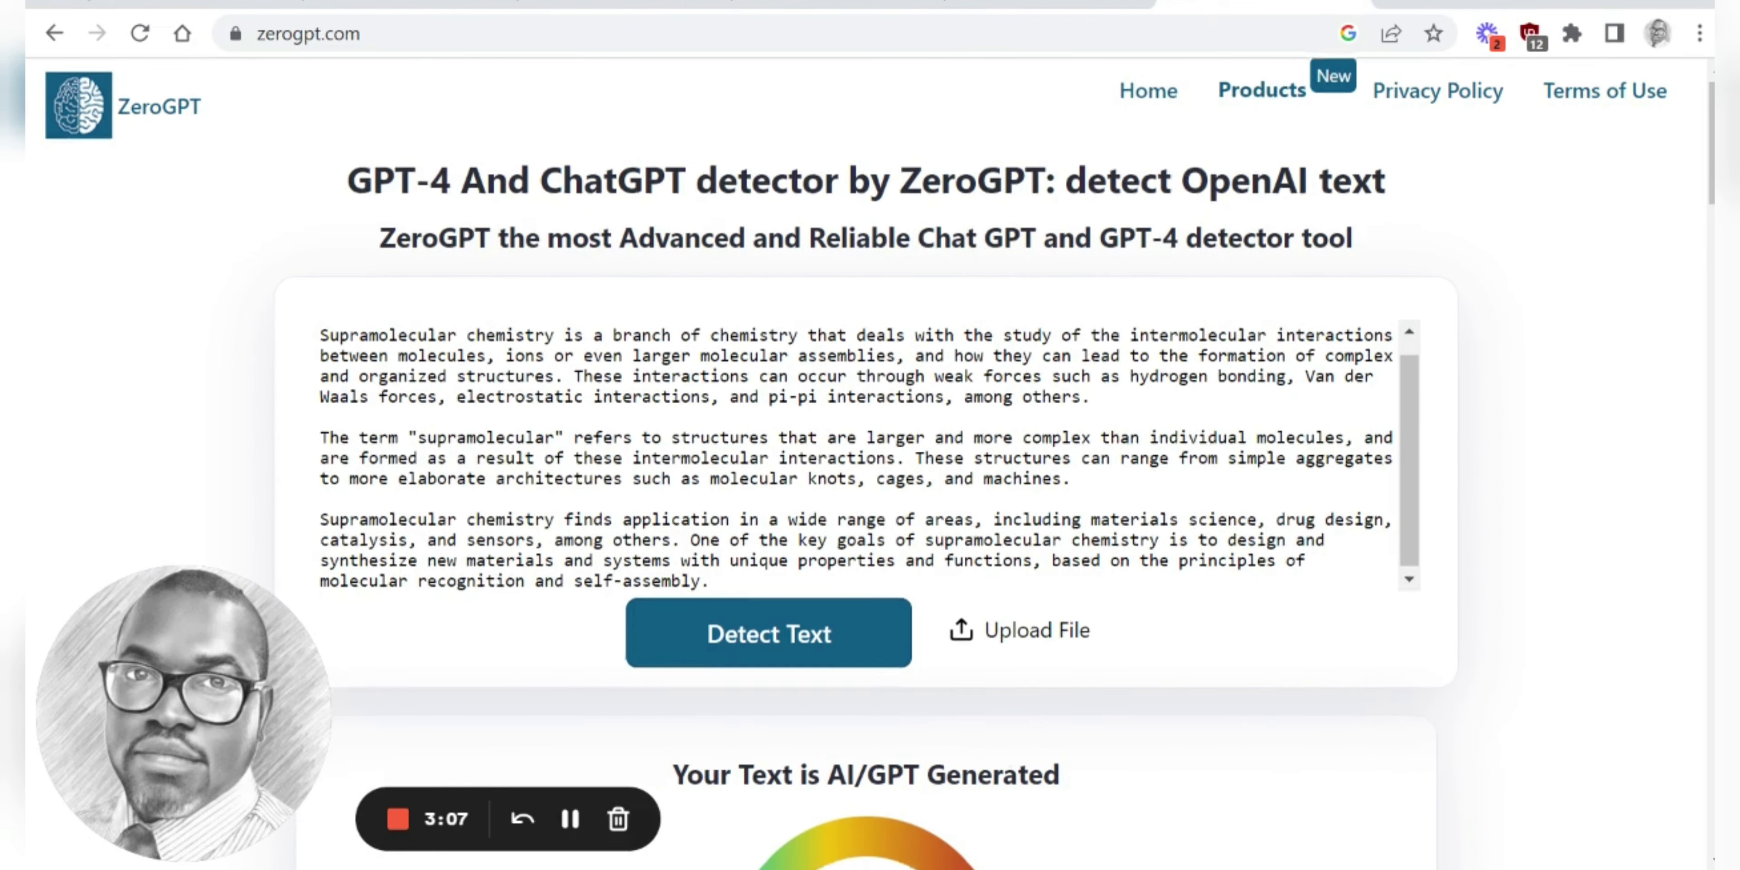
scroll(867, 460, "down", 5)
scroll(866, 459, "down", 1)
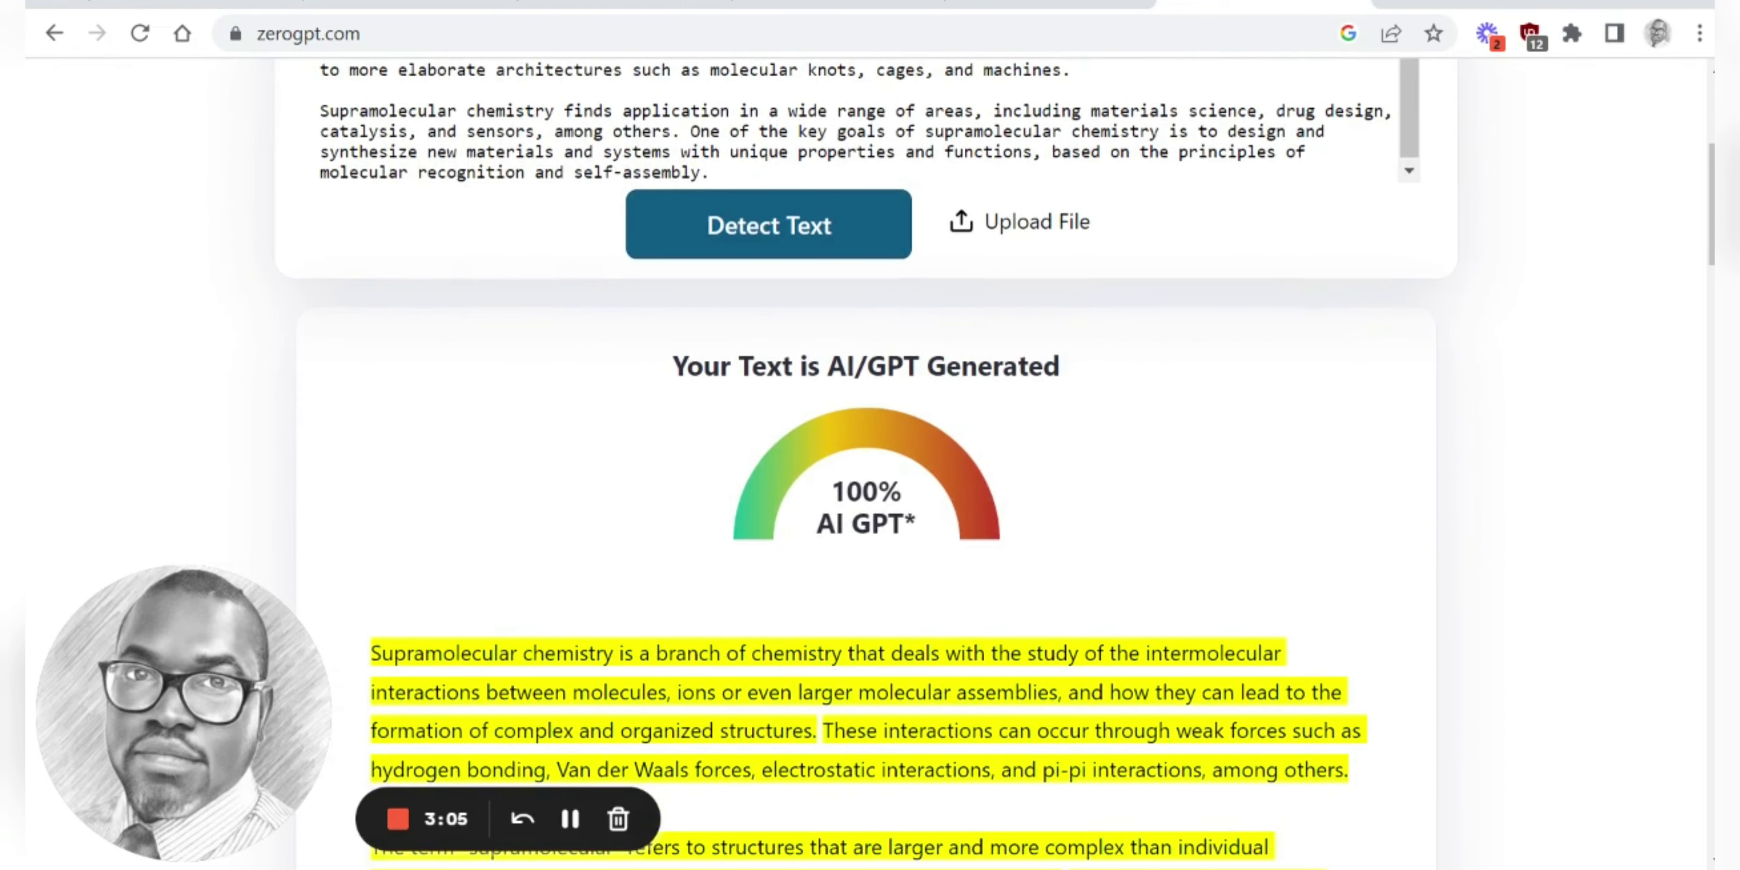
scroll(867, 459, "down", 1)
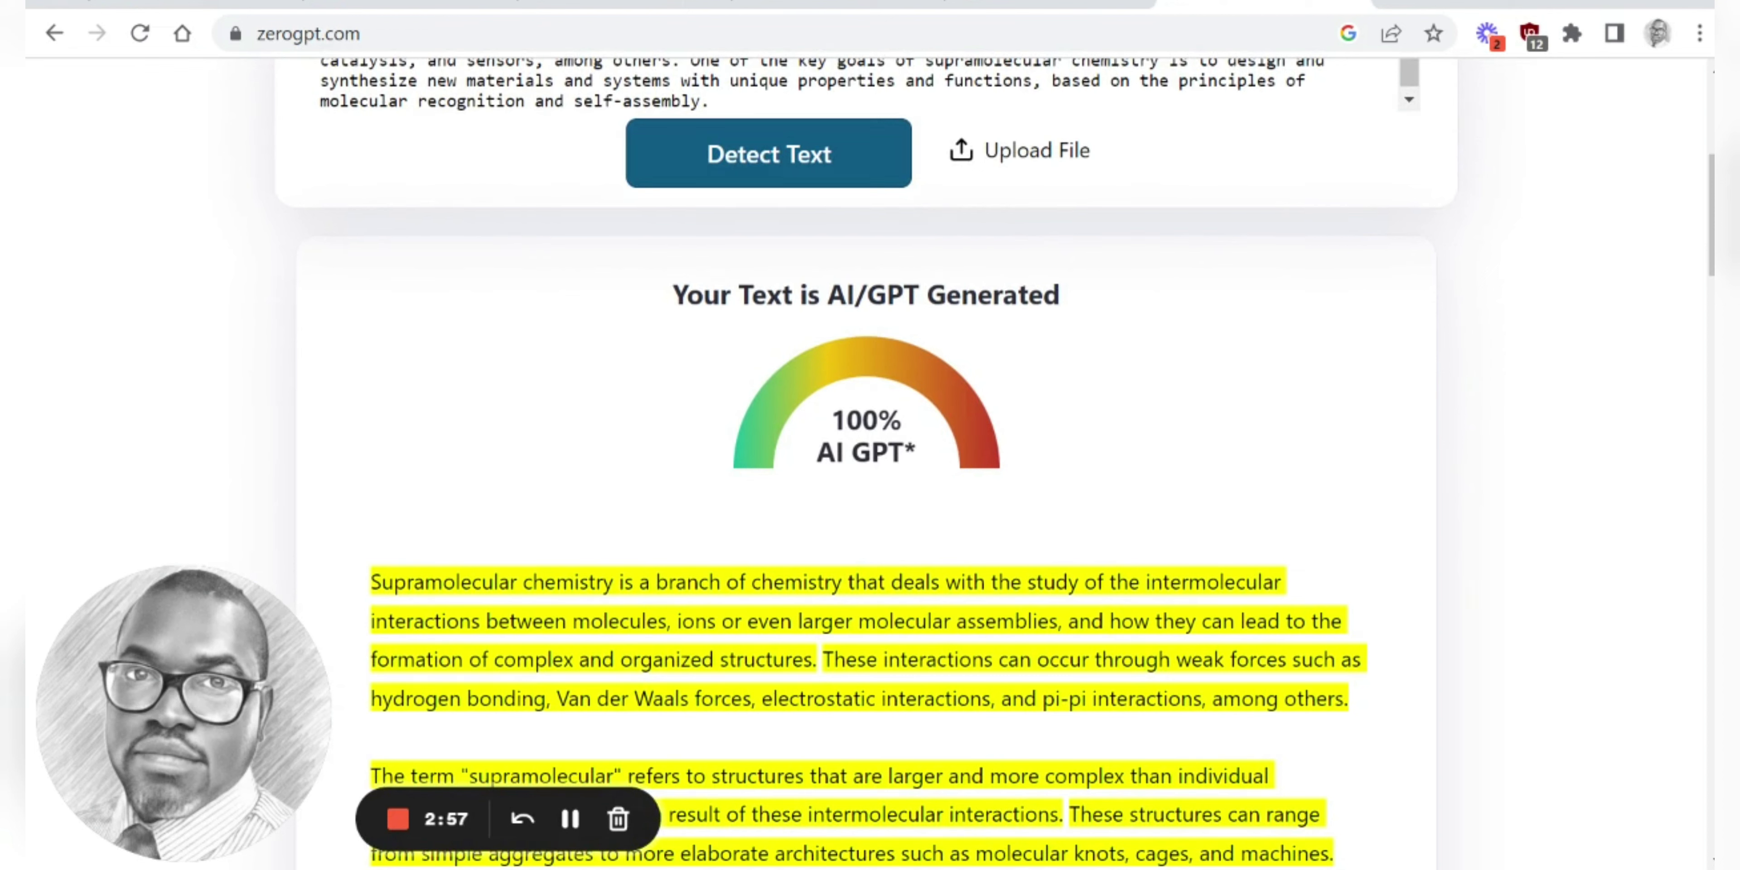
scroll(867, 459, "down", 6)
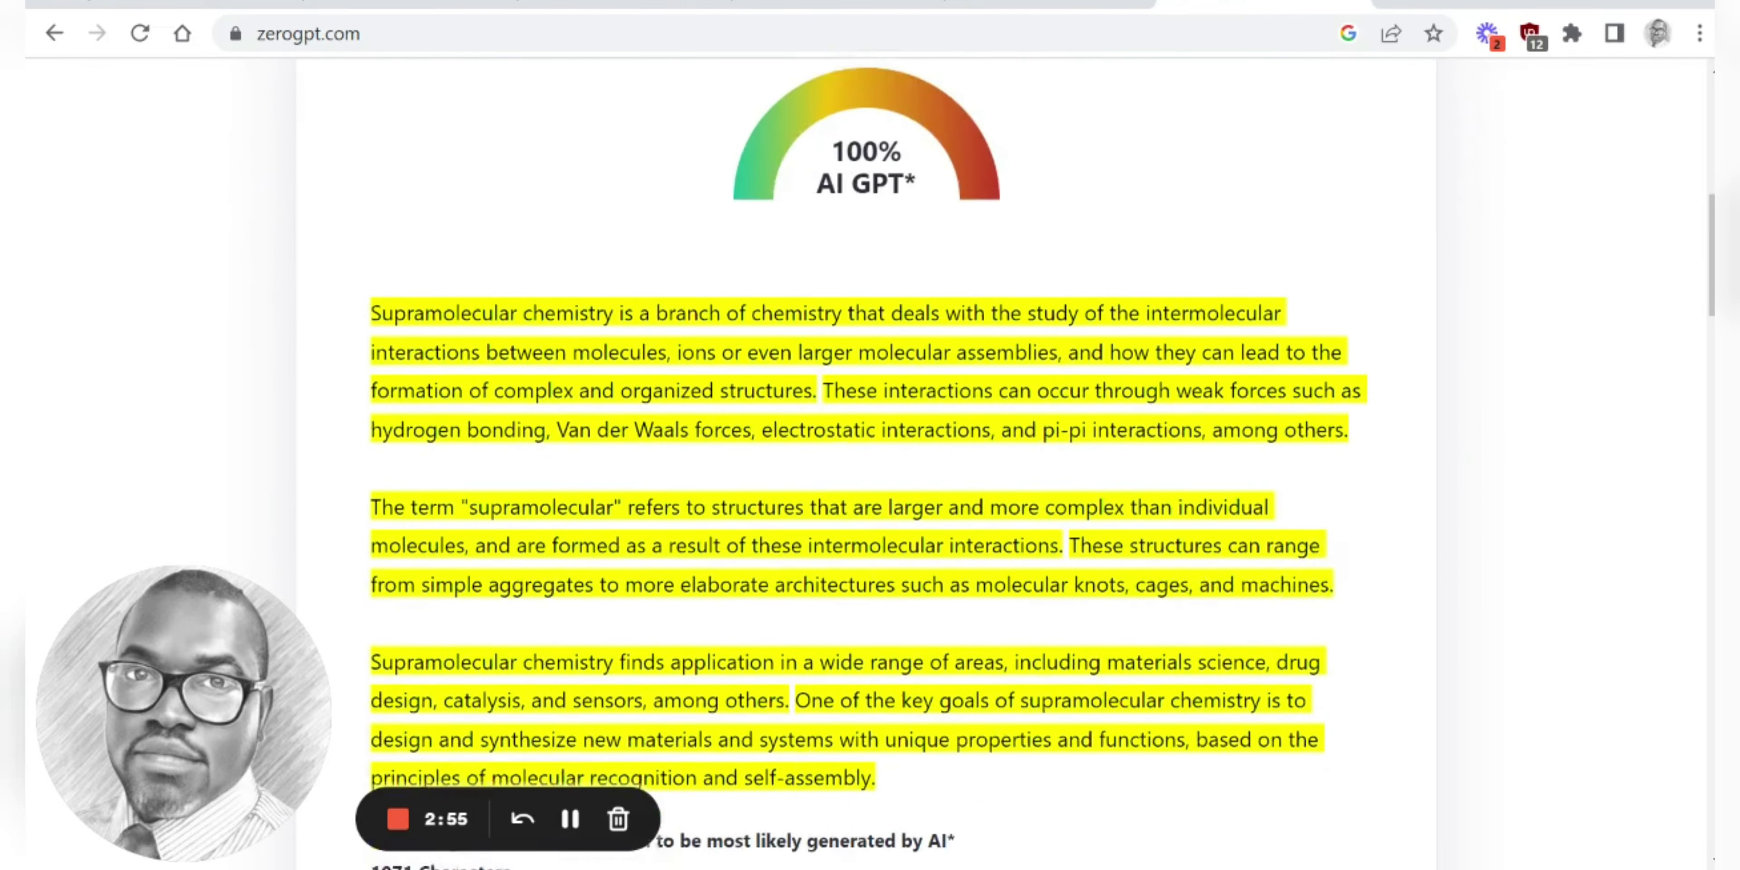
scroll(862, 464, "down", 12)
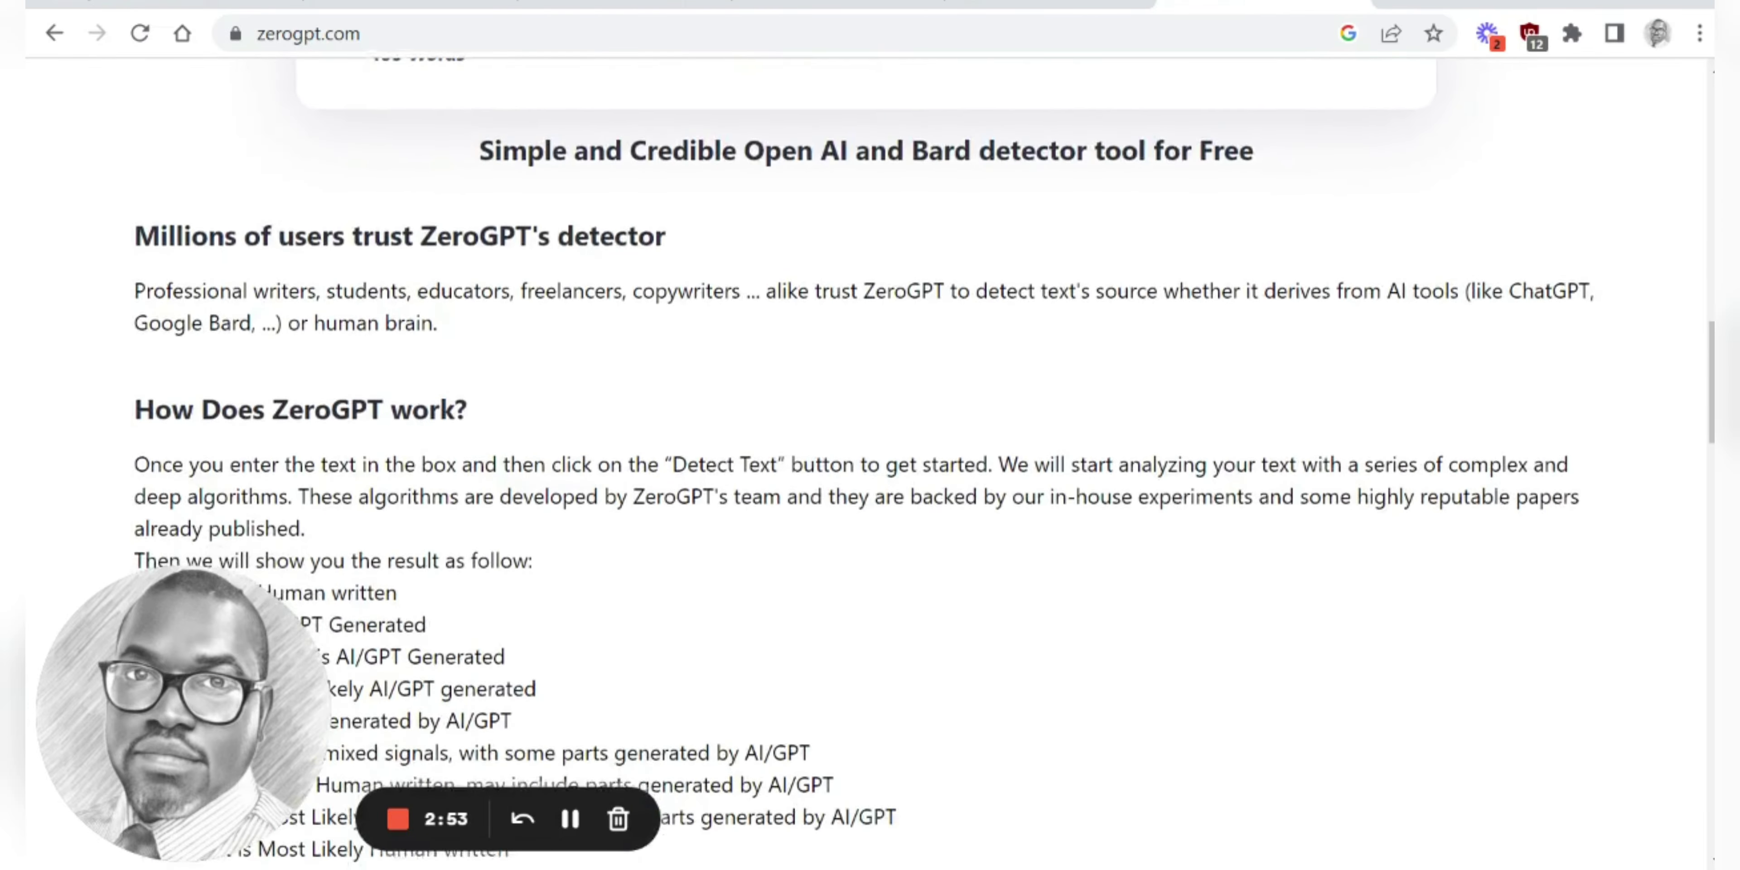
scroll(861, 464, "down", 7)
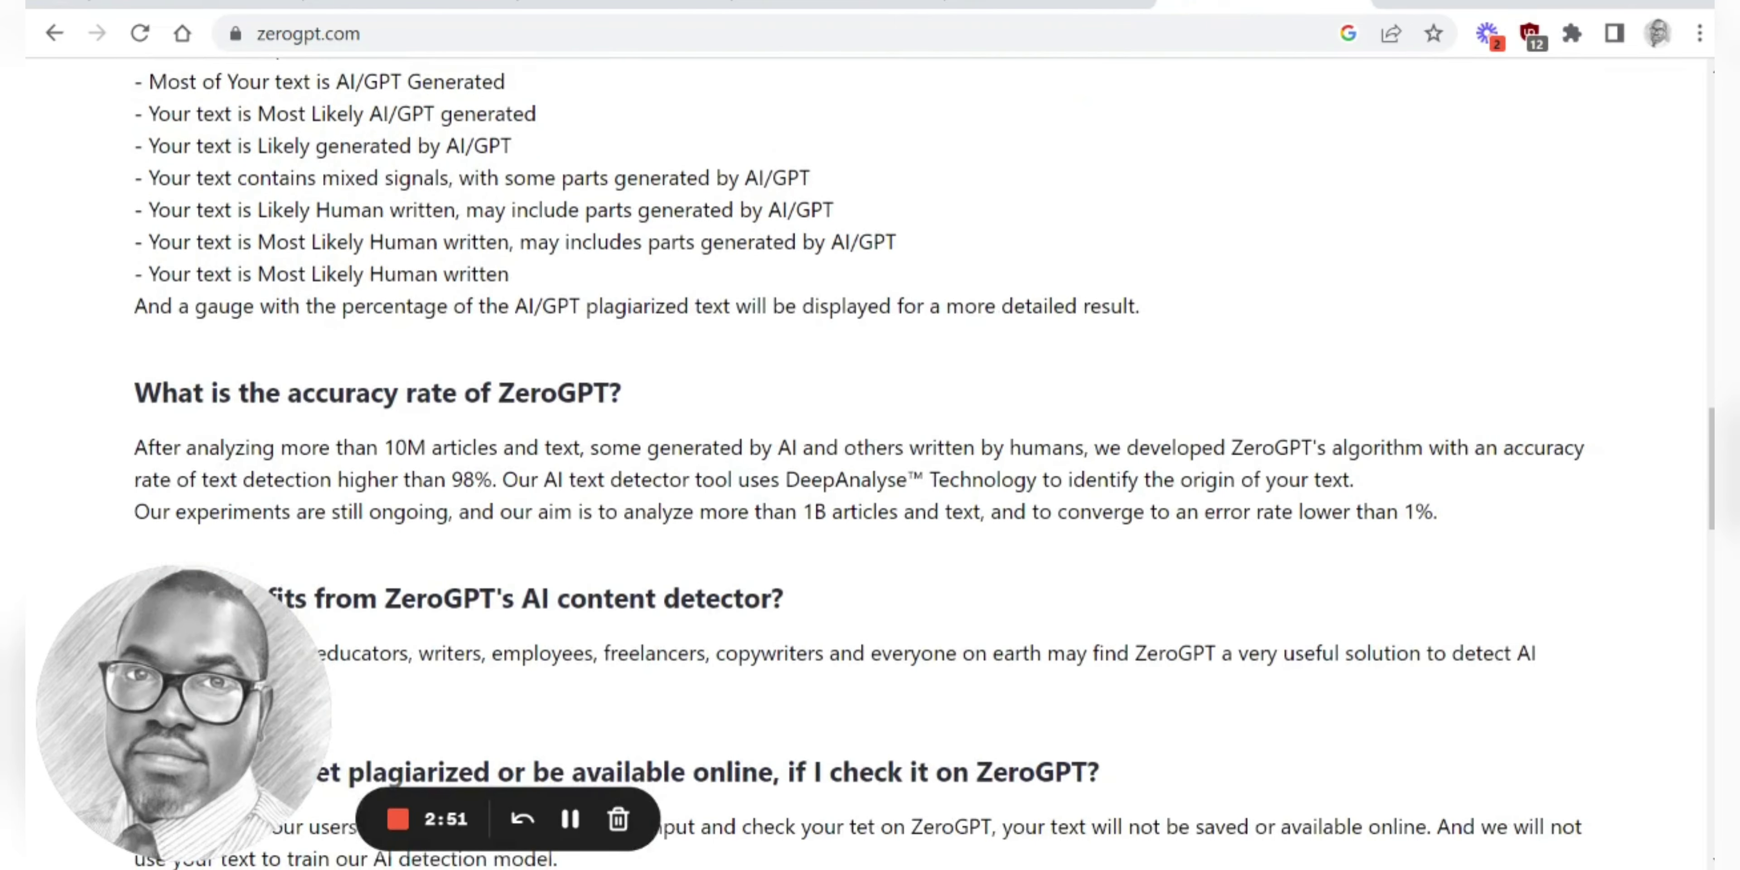
scroll(390, 358, "down", 2)
scroll(390, 358, "up", 1)
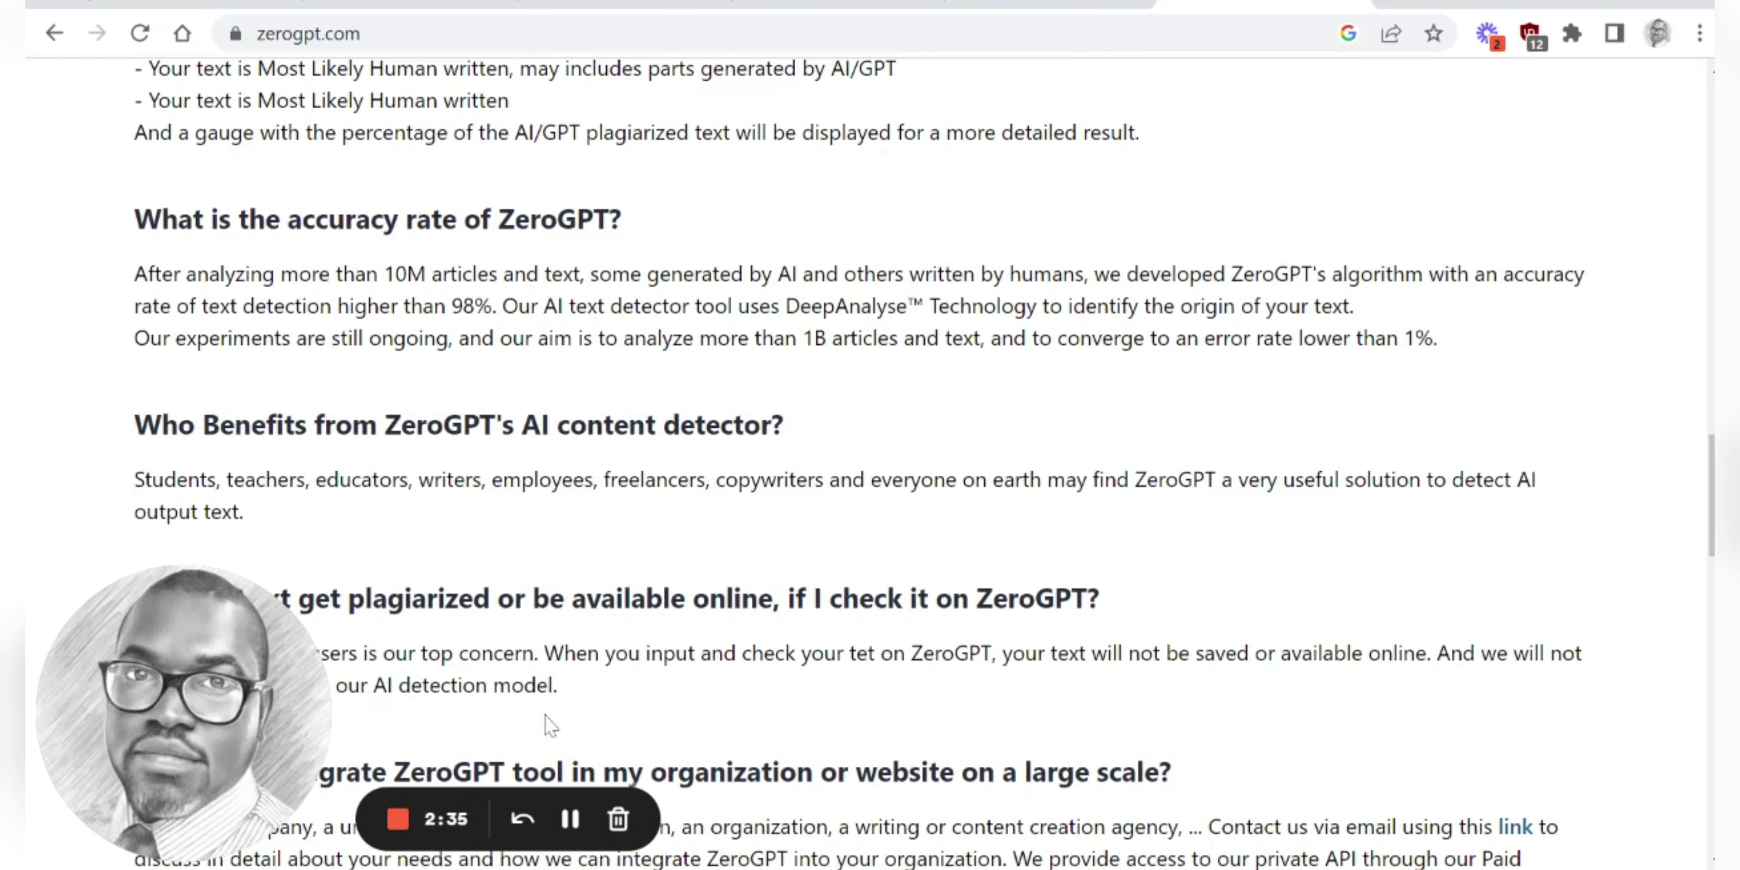
key("Home")
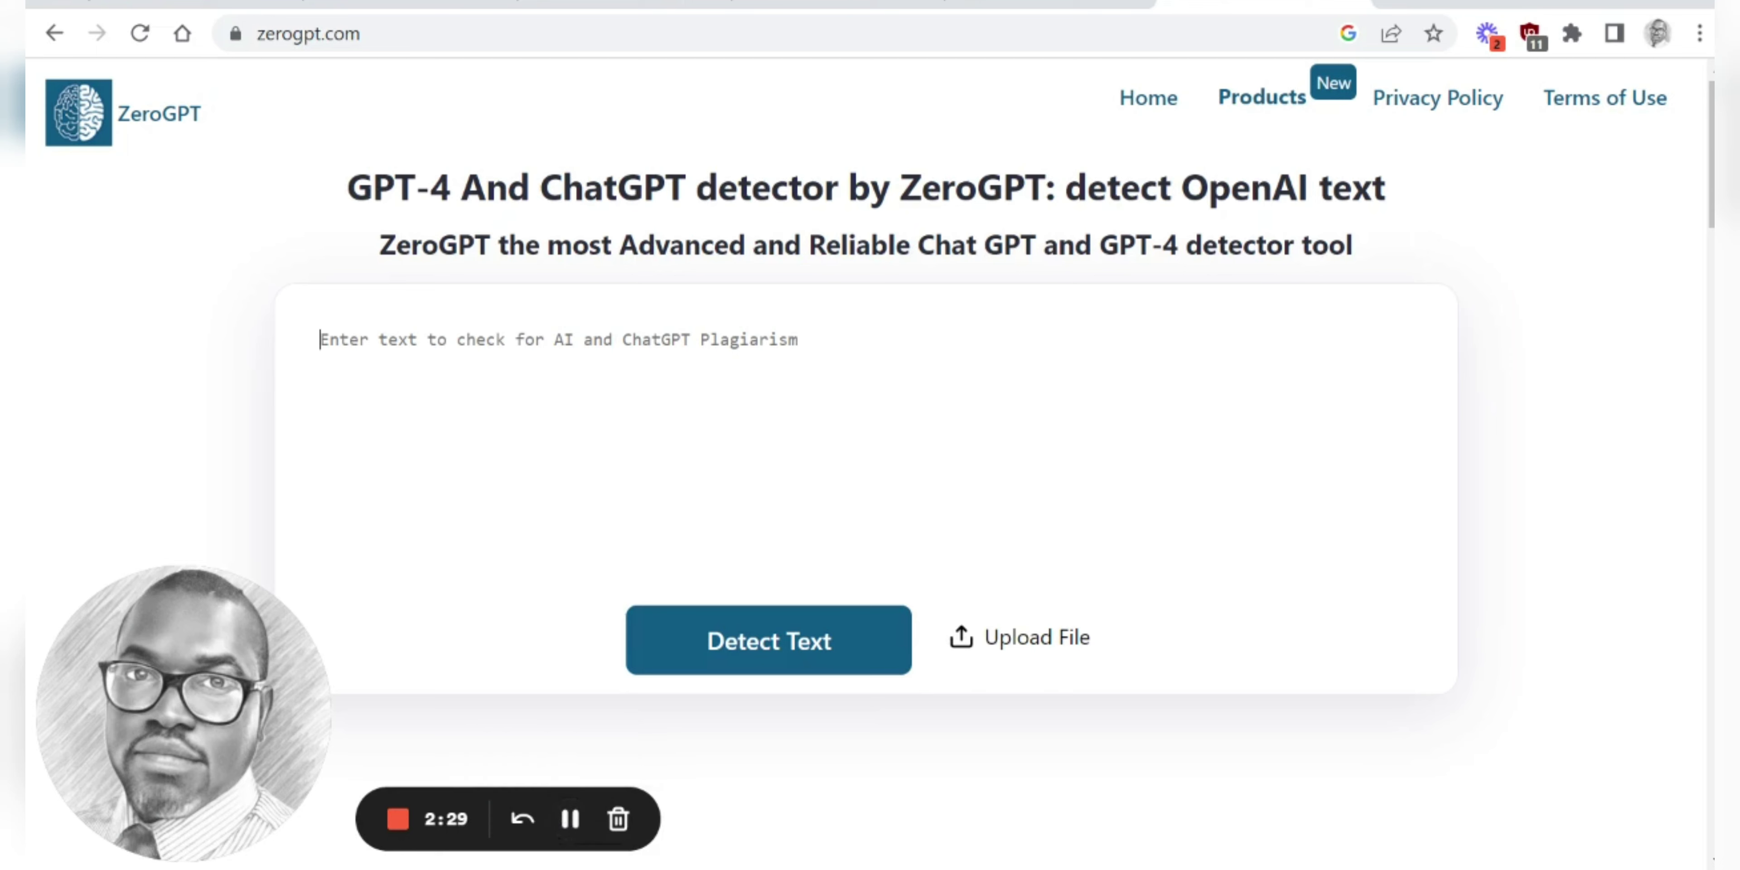
- Detect the pasted Grade 12 ESS lesson notes (0% AI GPT, human written), then reload to clear
key("ctrl+v")
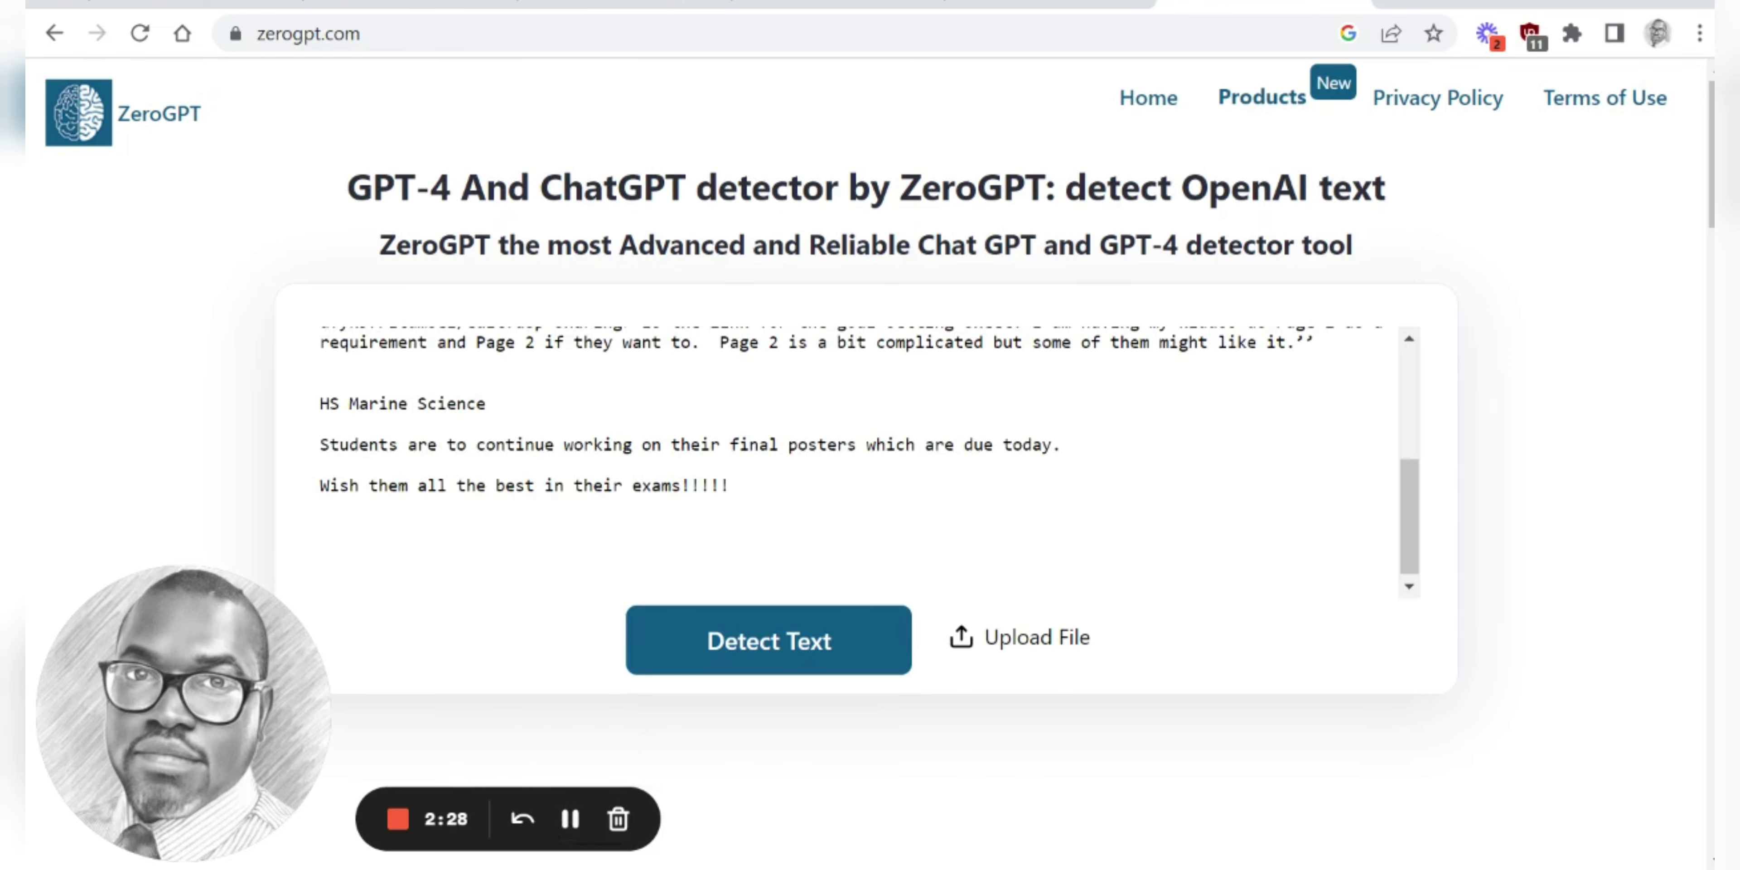
left_click(743, 649)
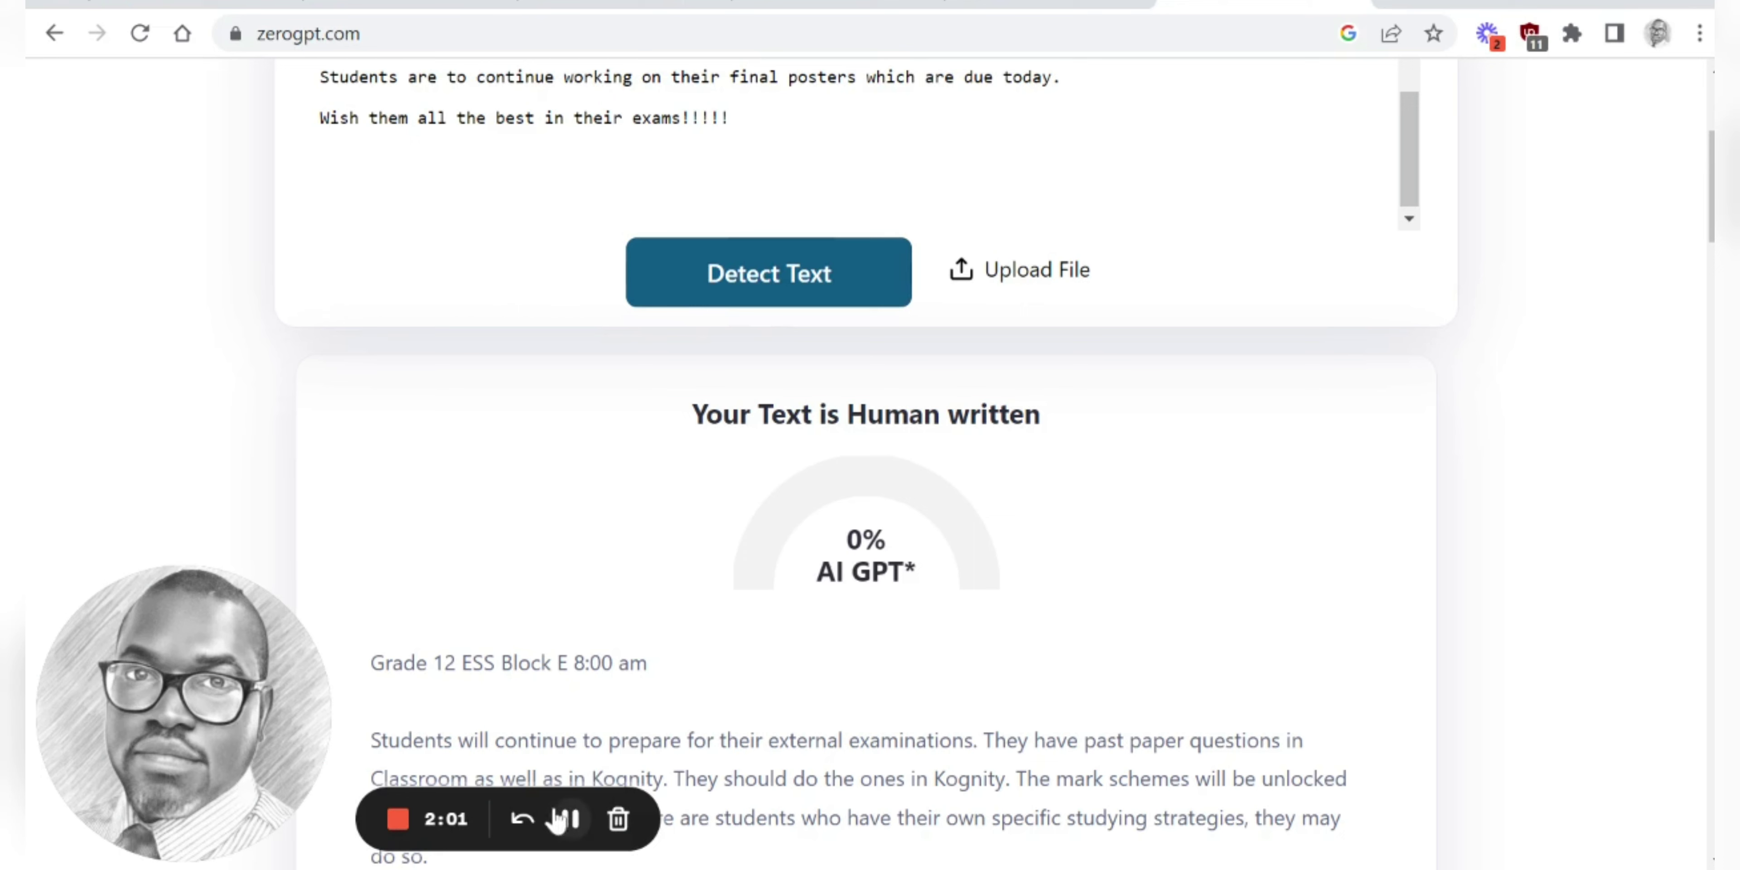
key("F5")
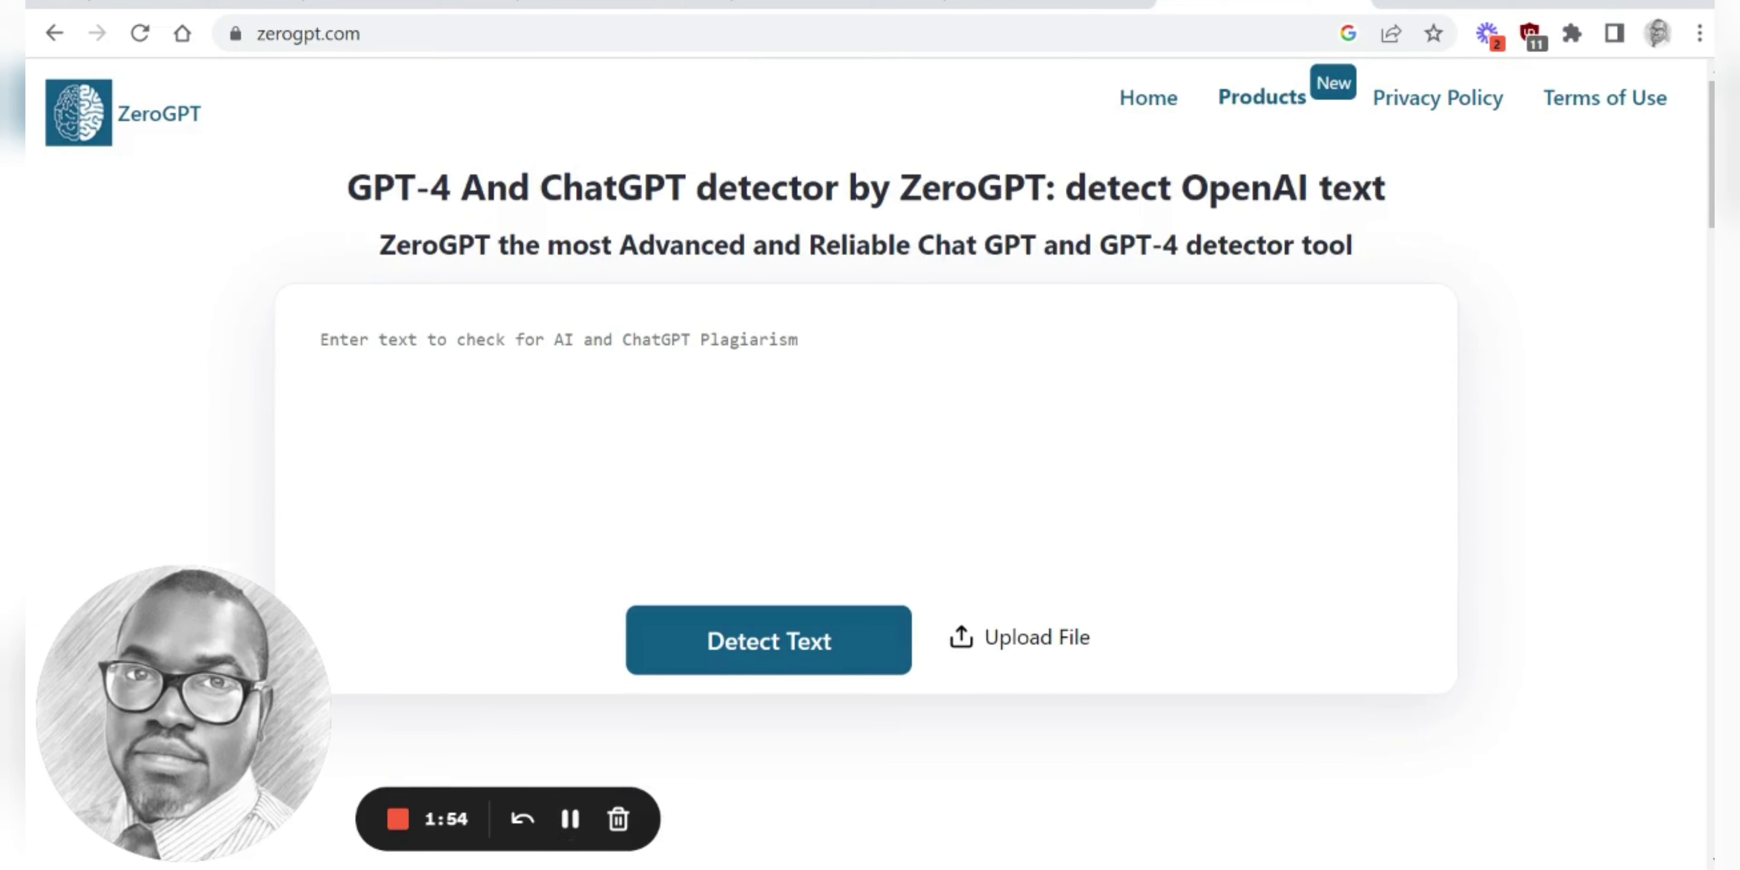
- Paste the Cayman Islands landfill essay and run detection, which scores 0% AI GPT
key("ctrl+v")
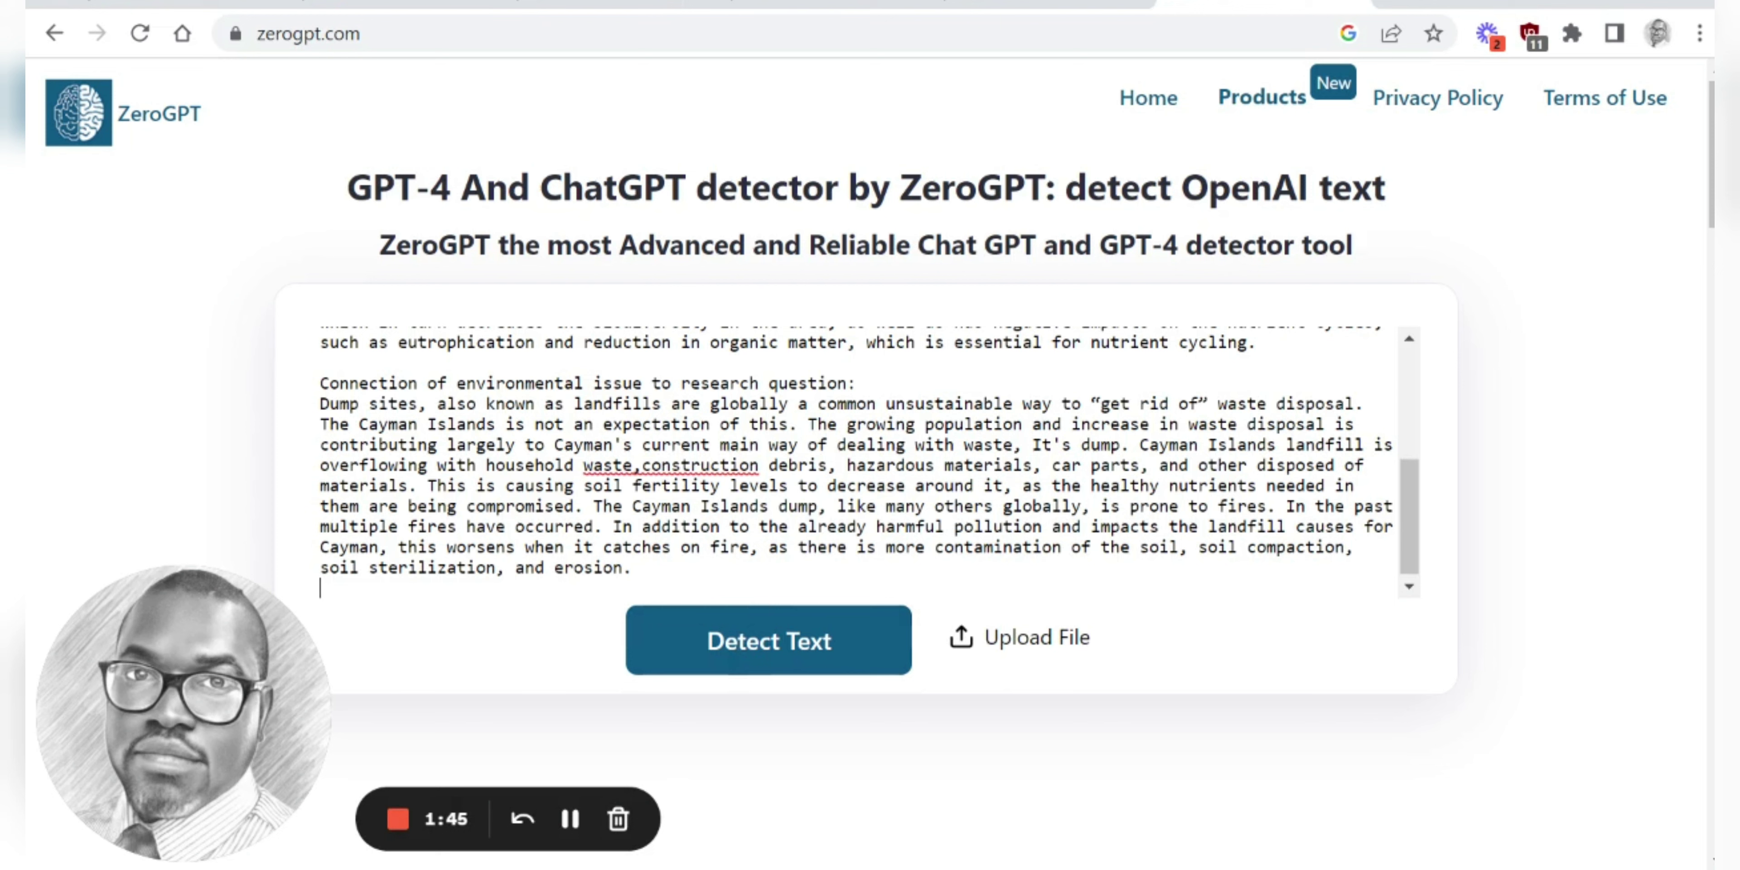
left_click(763, 645)
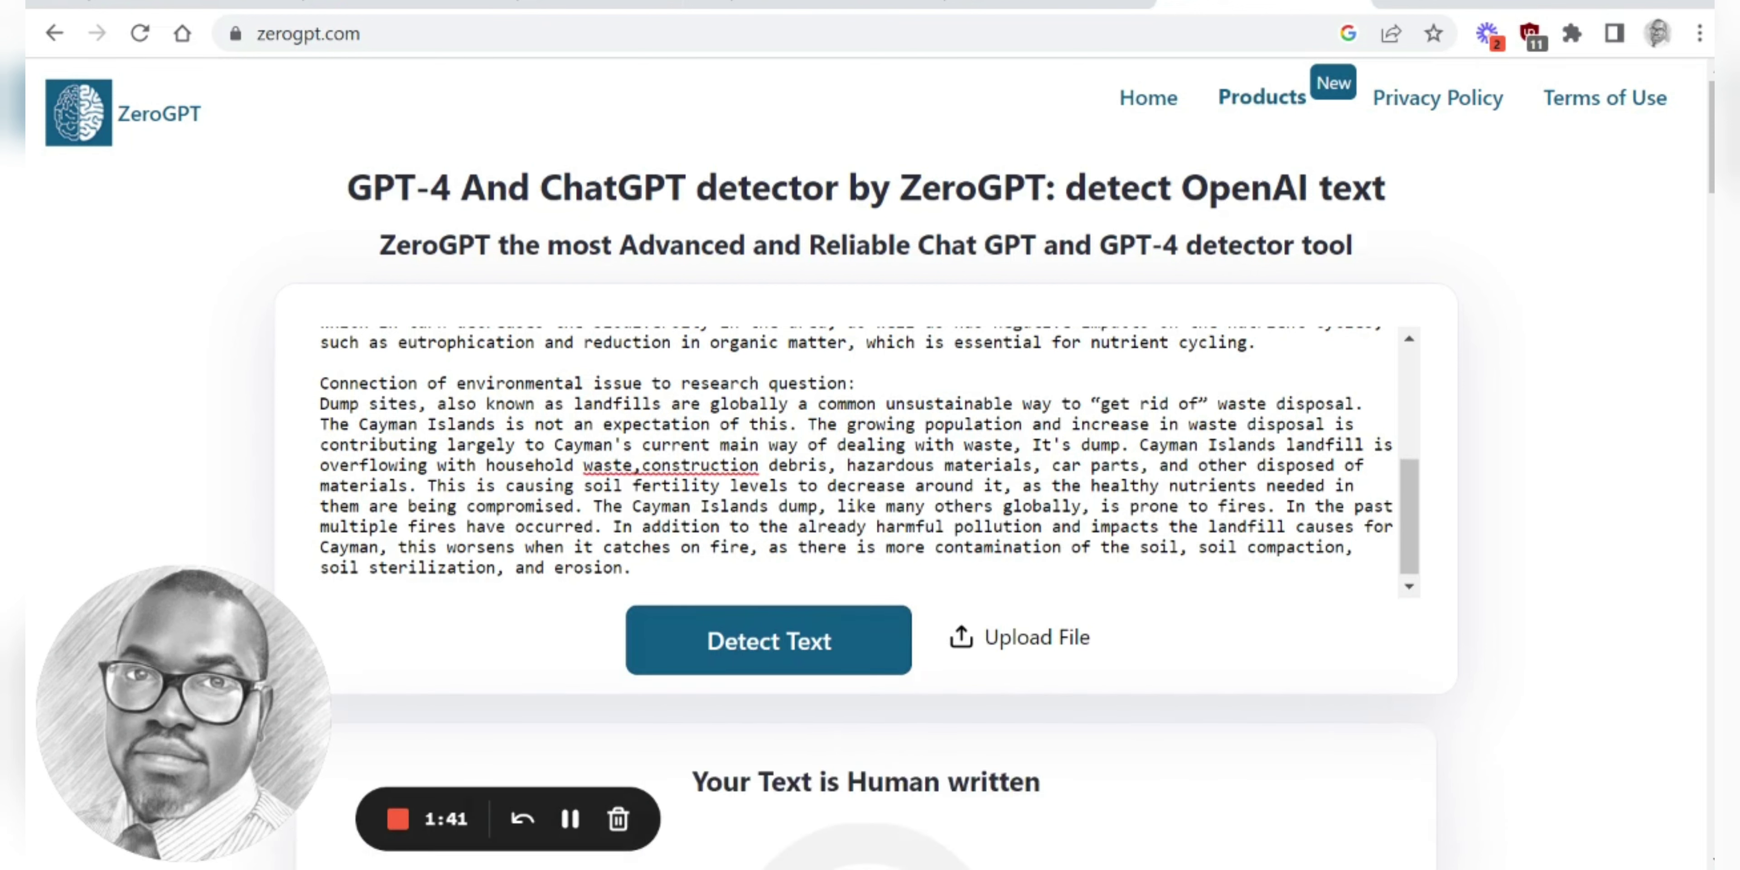
scroll(867, 473, "down", 7)
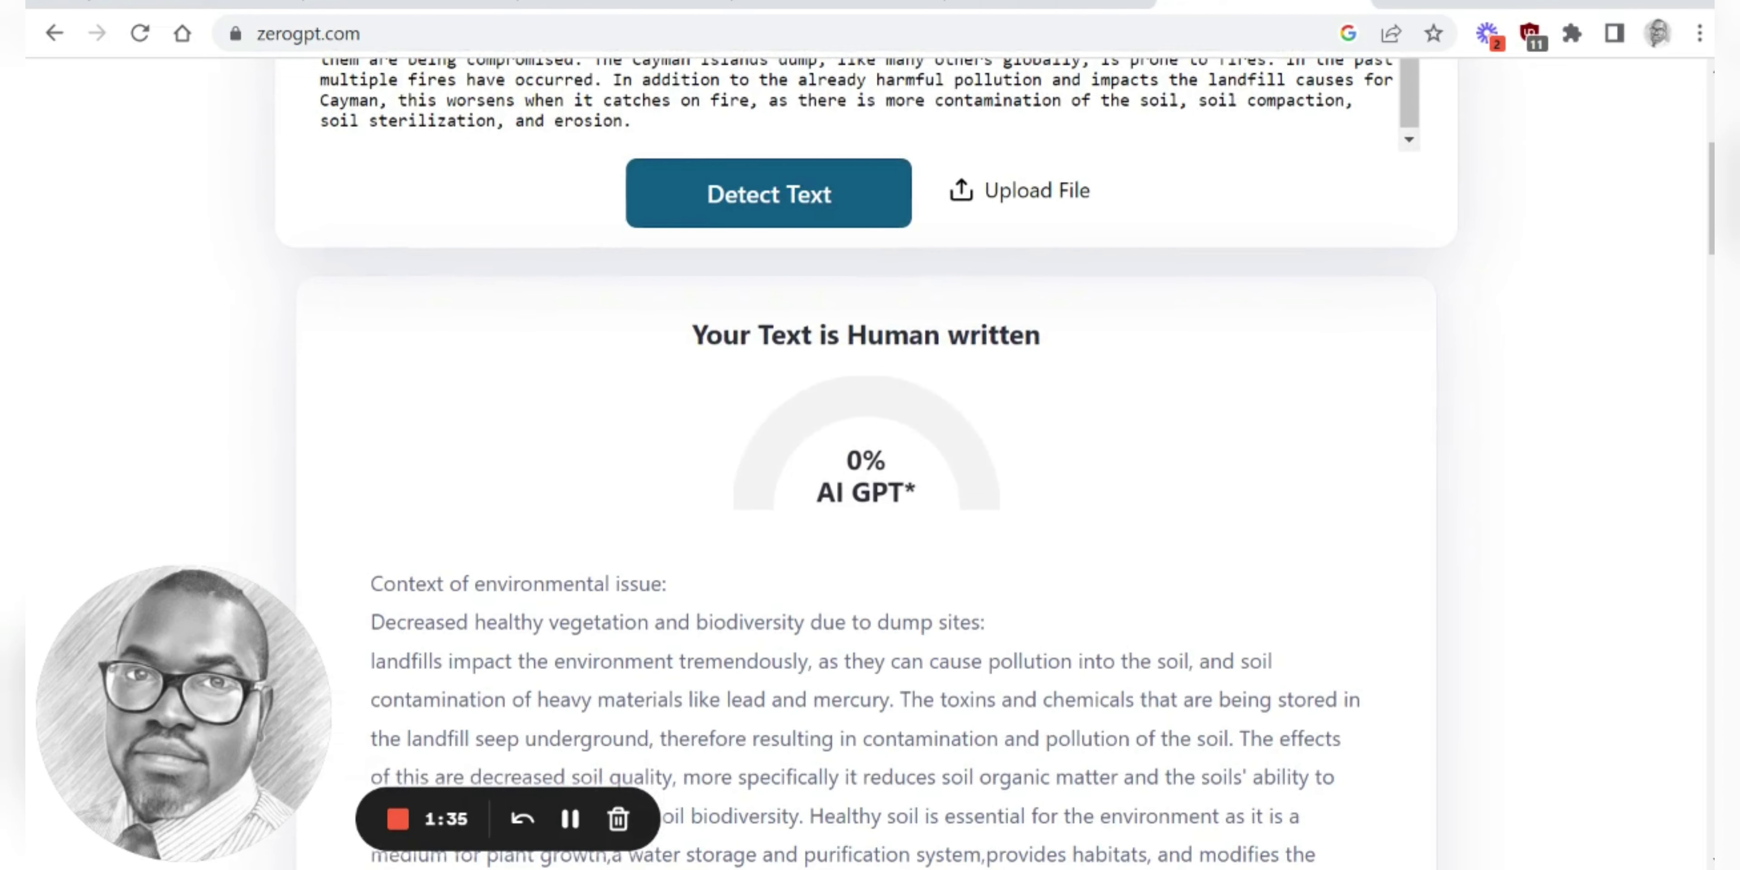
scroll(868, 459, "up", 3)
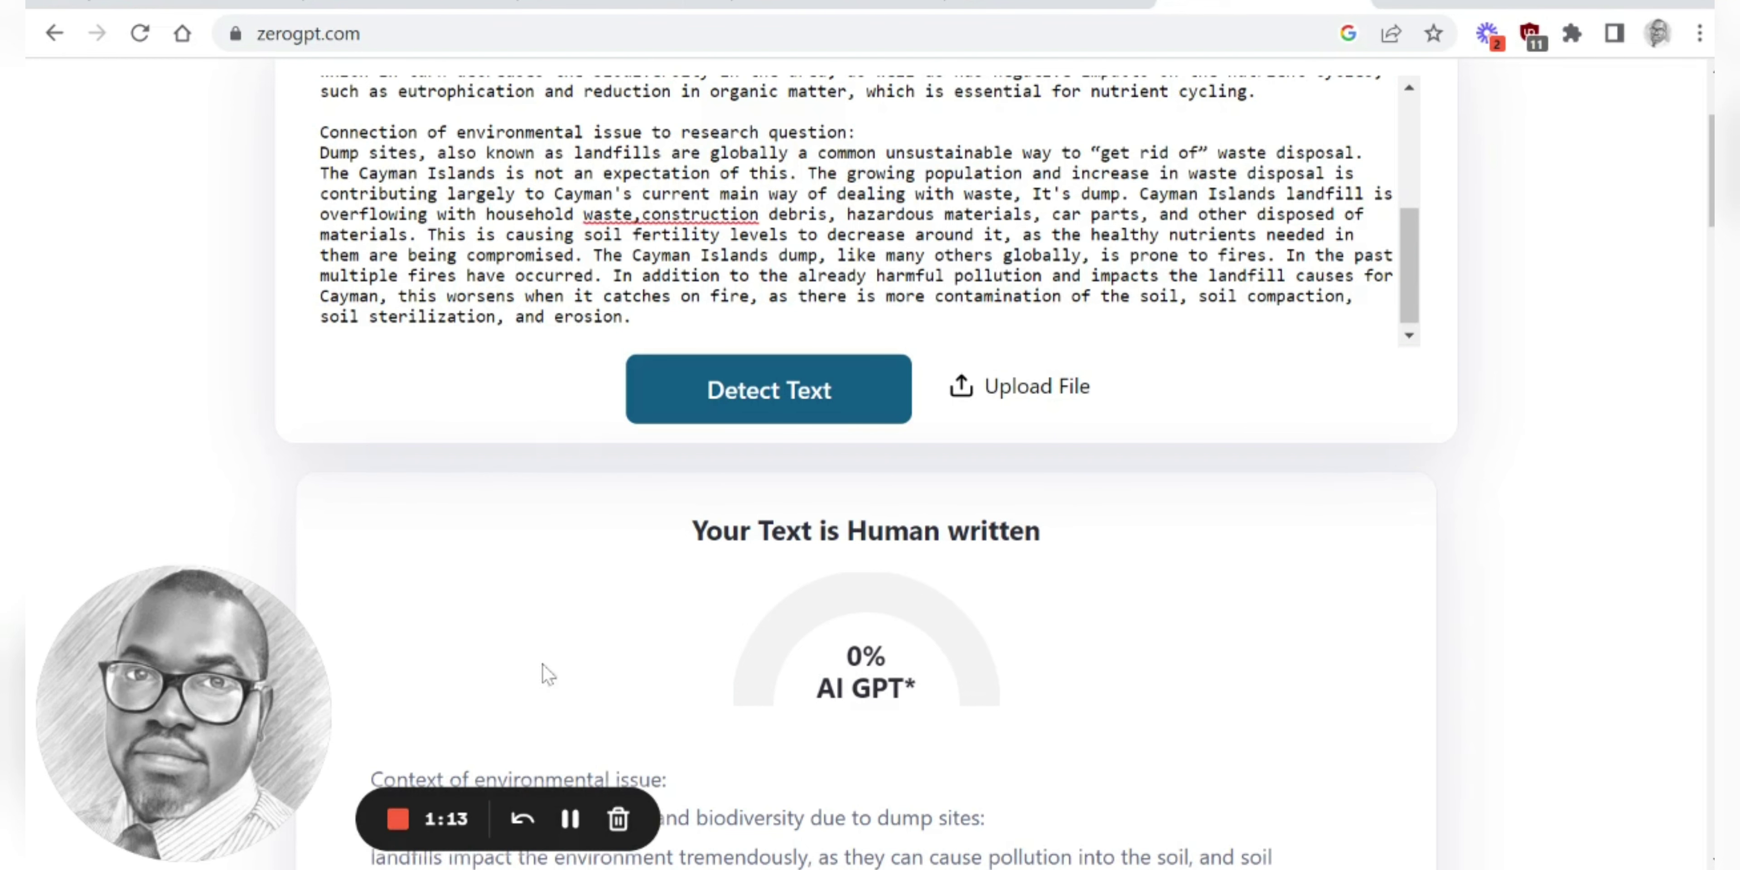
left_click(569, 821)
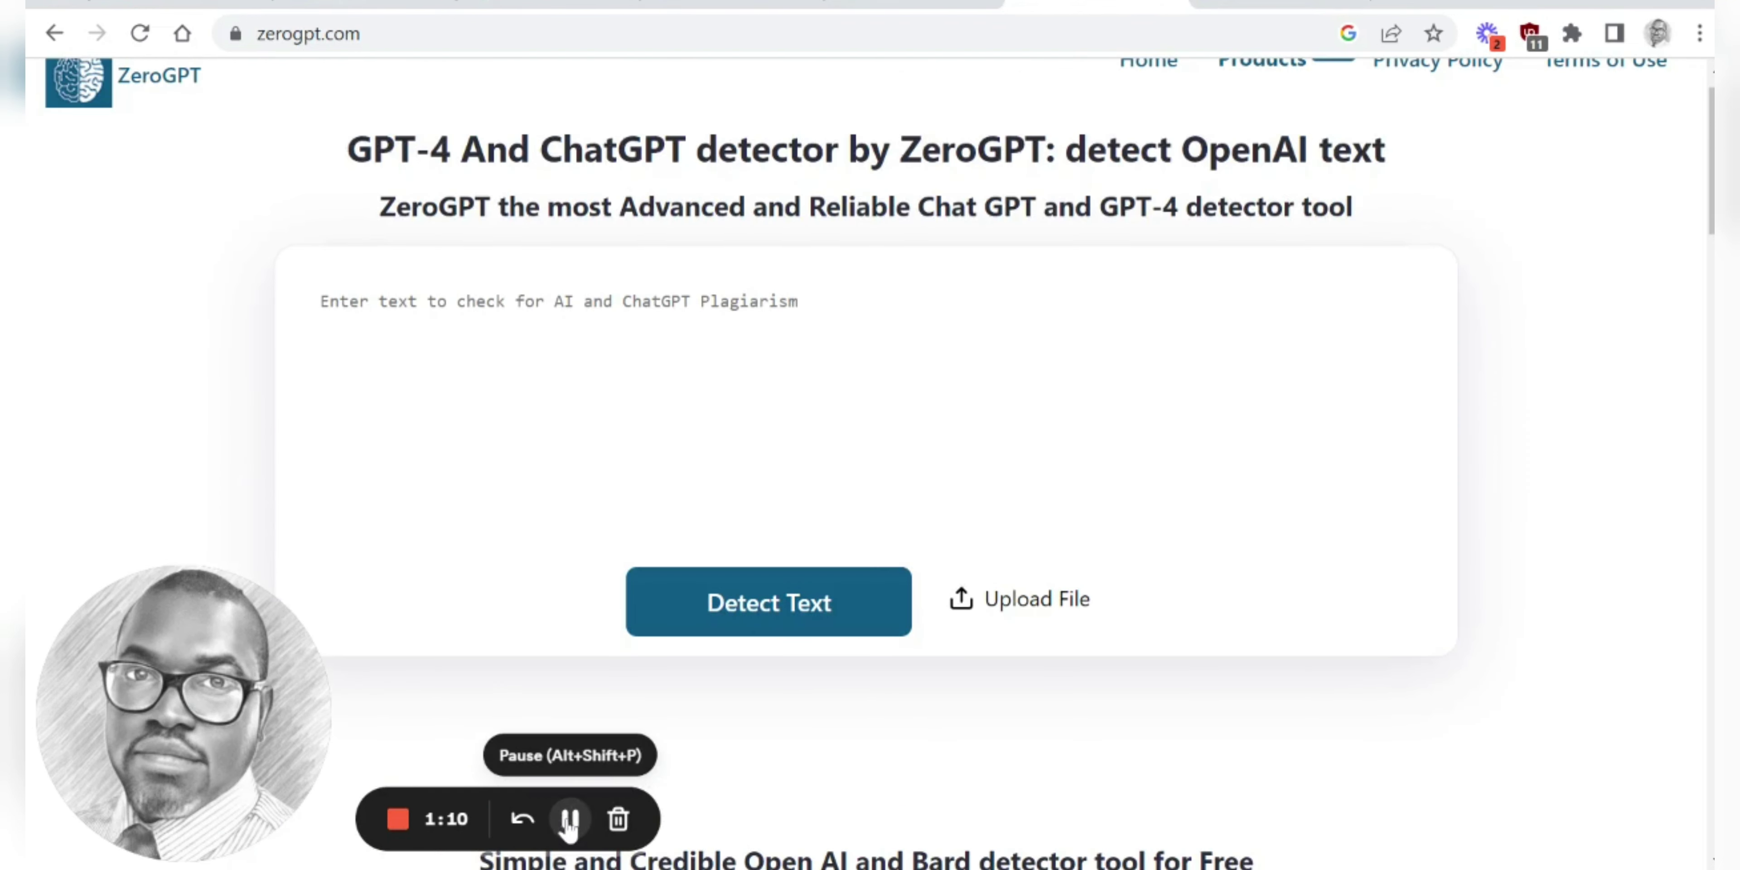
- Paste the 2,247-word glacier runoff essay, detect it, and review the 52.11% mixed-signals result
left_click(321, 301)
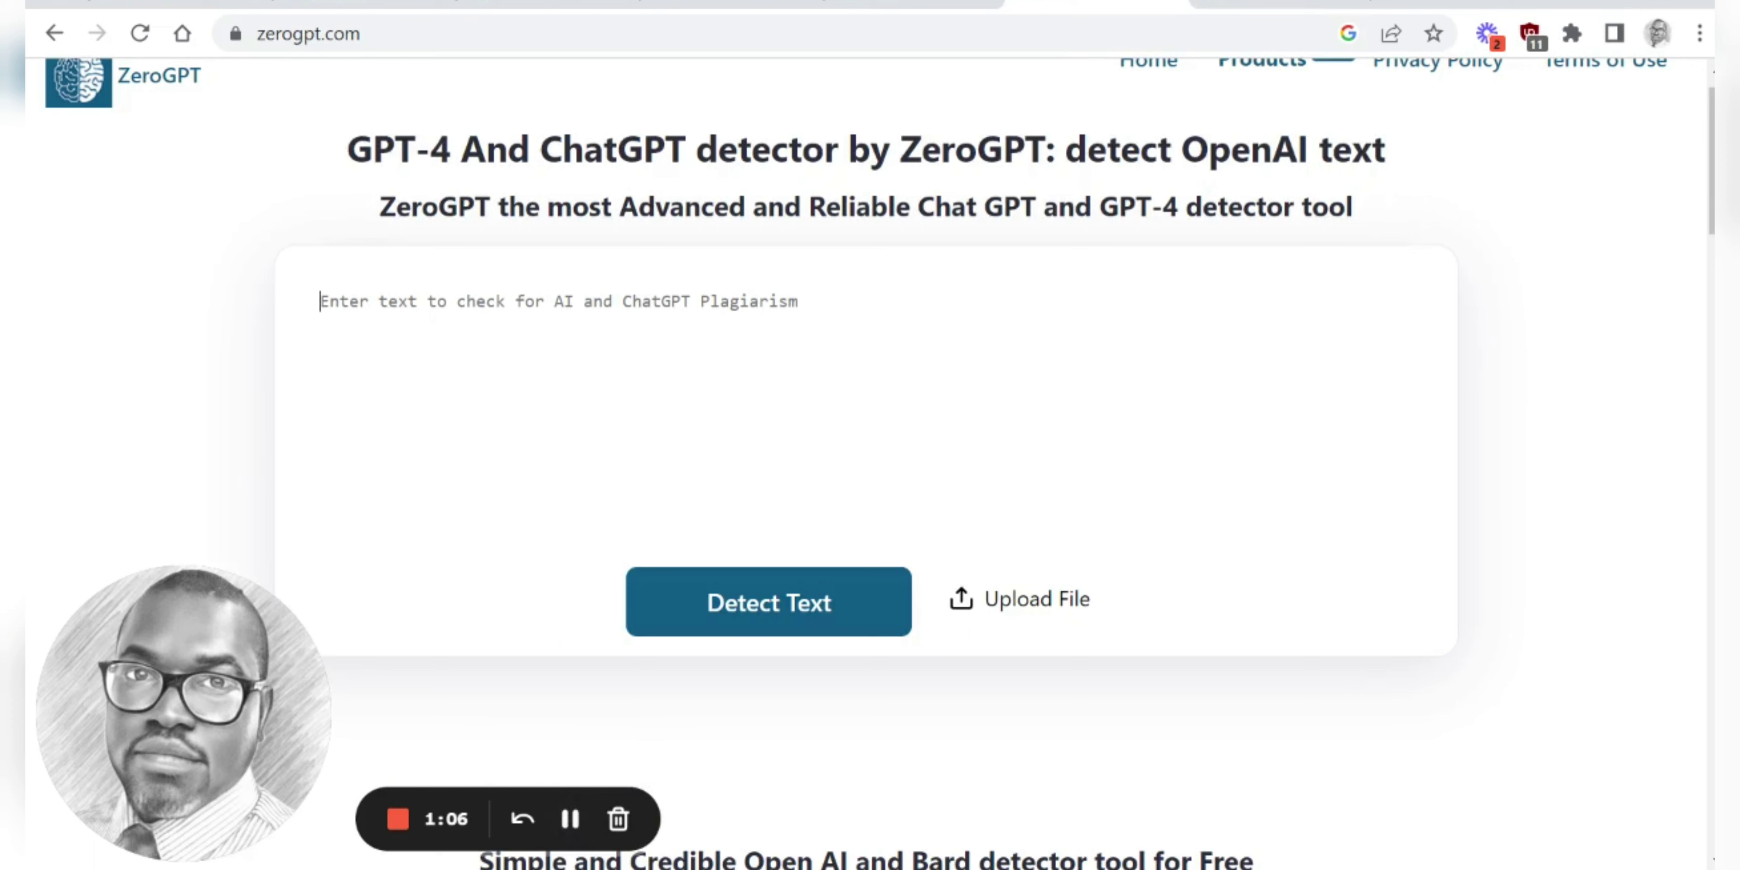
key("ctrl+v")
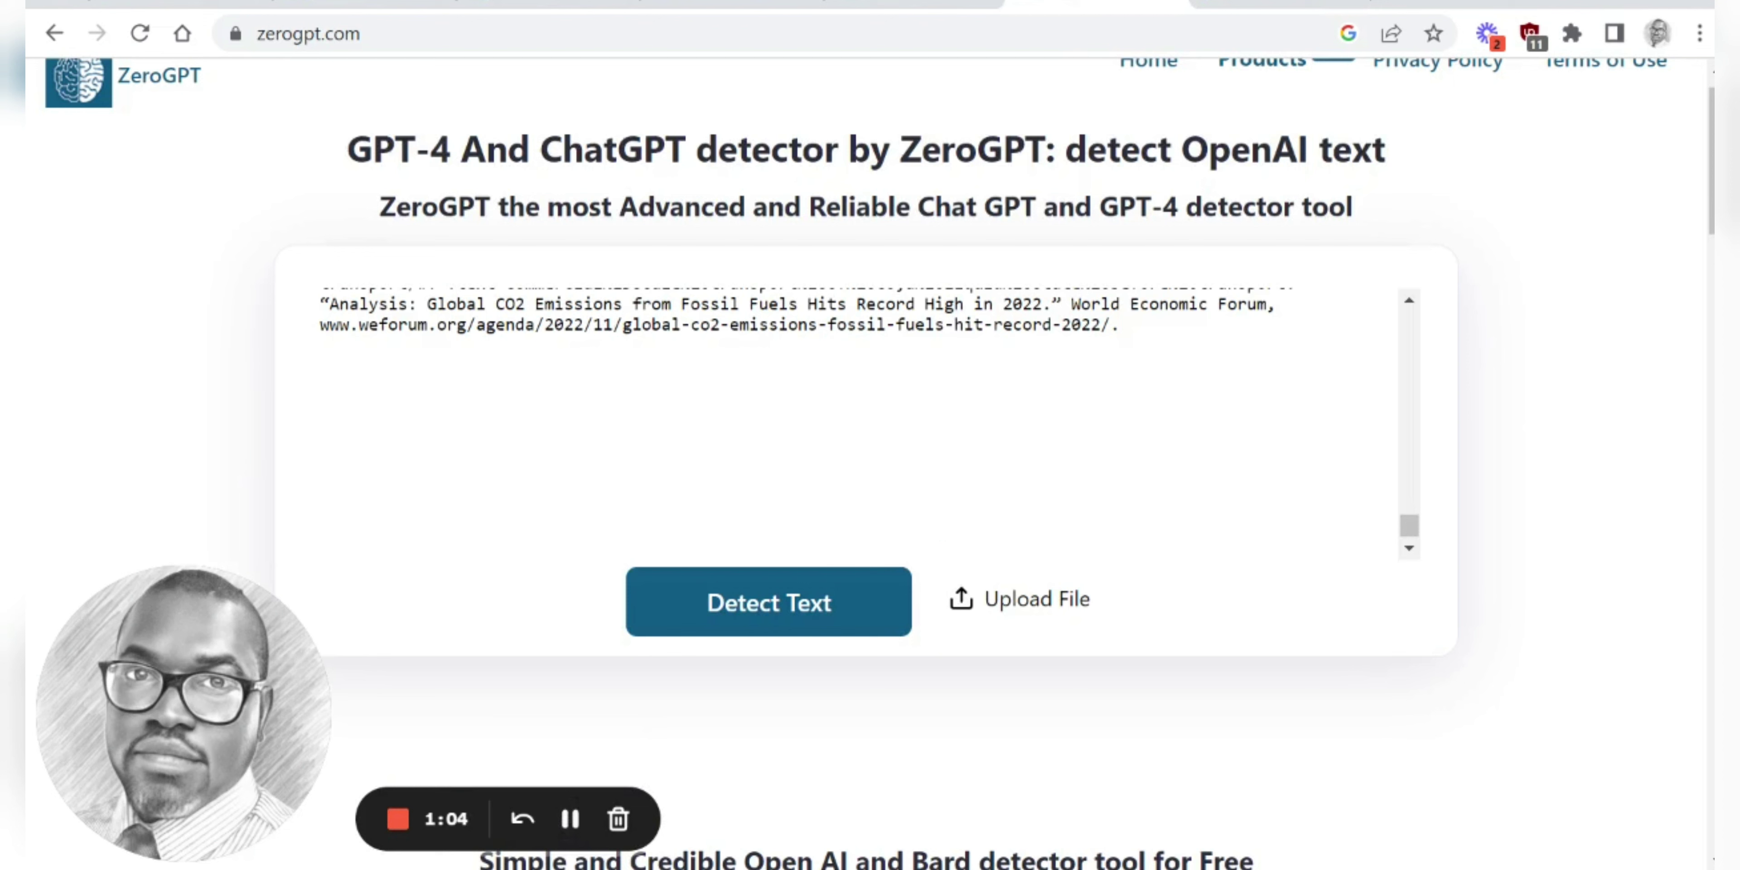
left_click(729, 595)
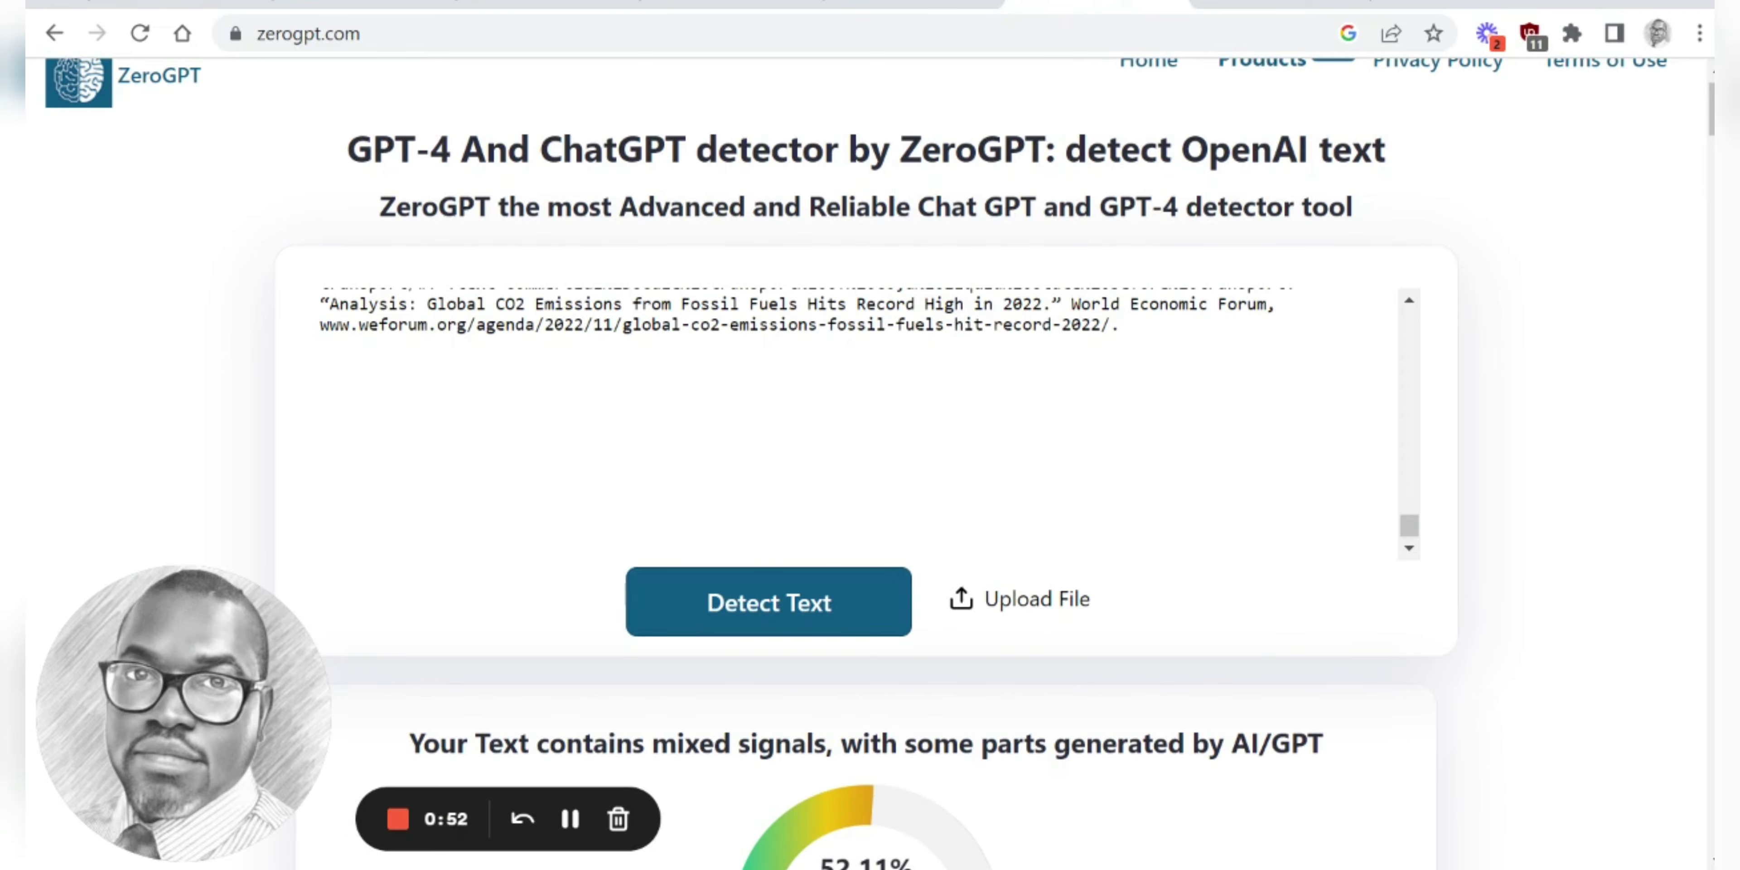
scroll(867, 473, "down", 6)
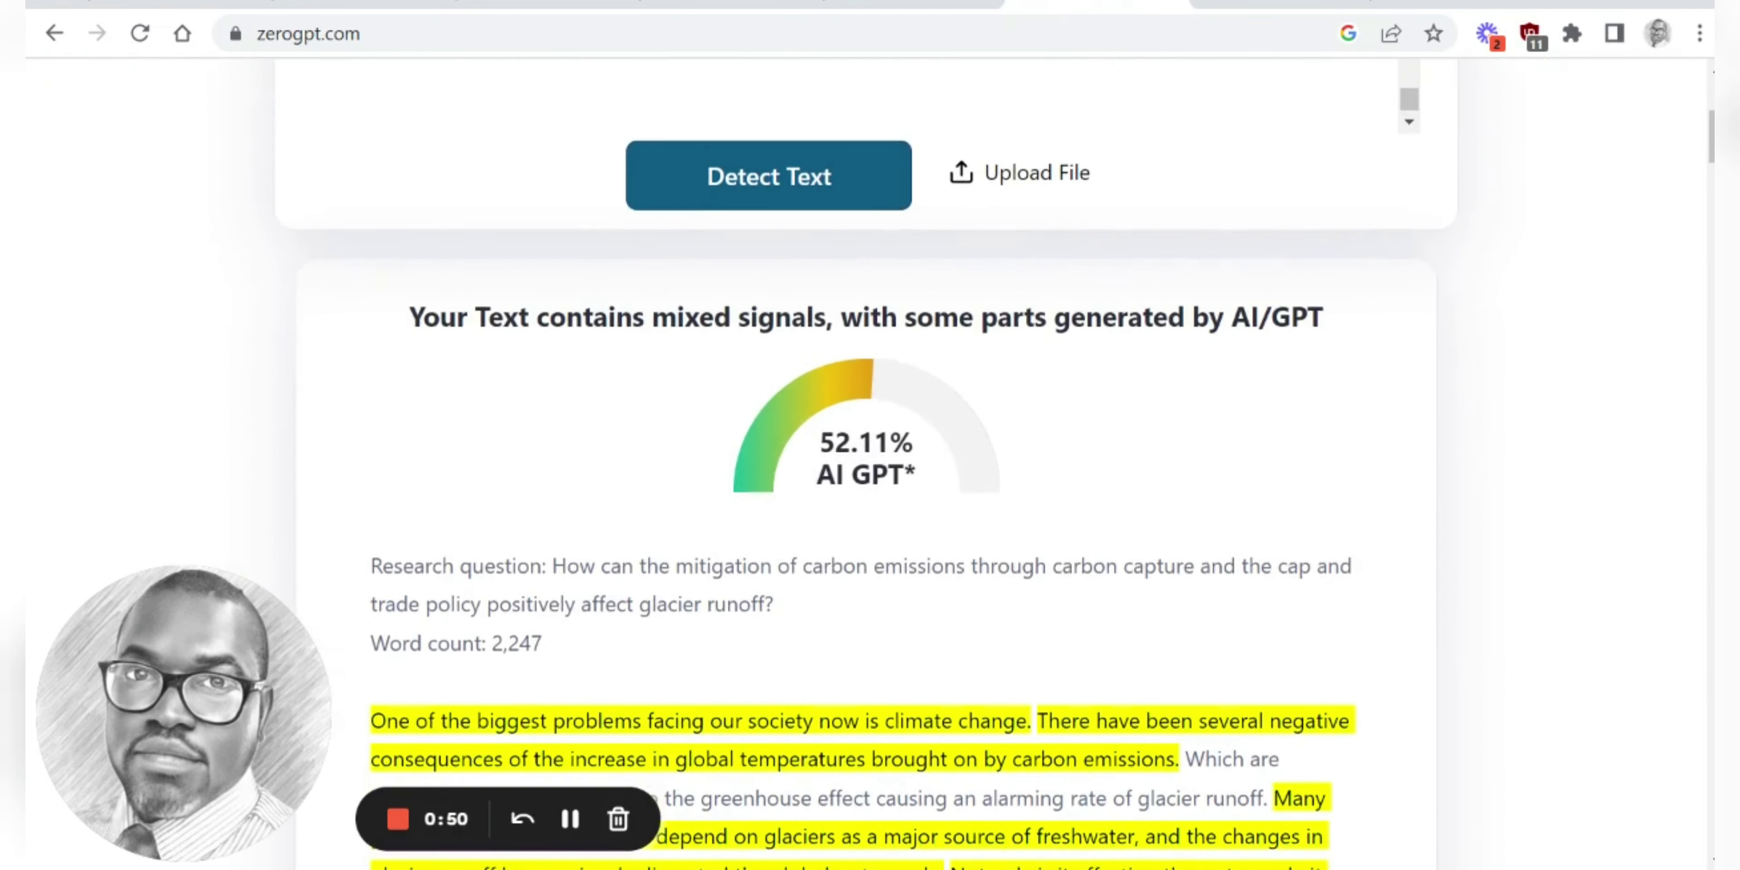
scroll(867, 472, "down", 1)
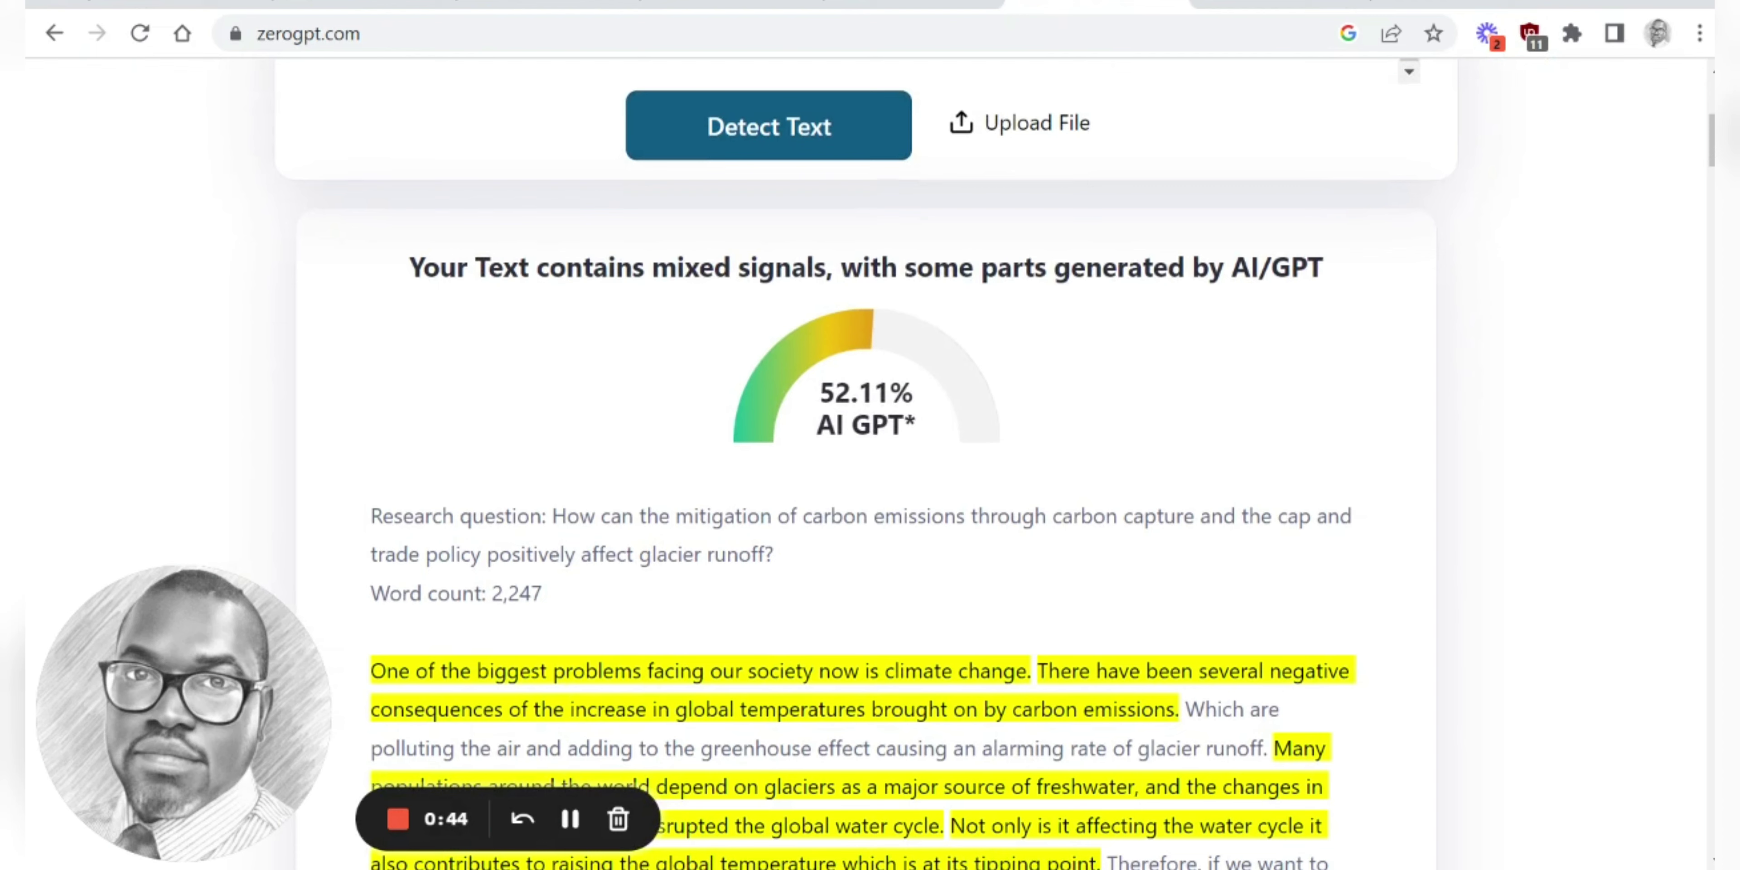
scroll(867, 463, "up", 1)
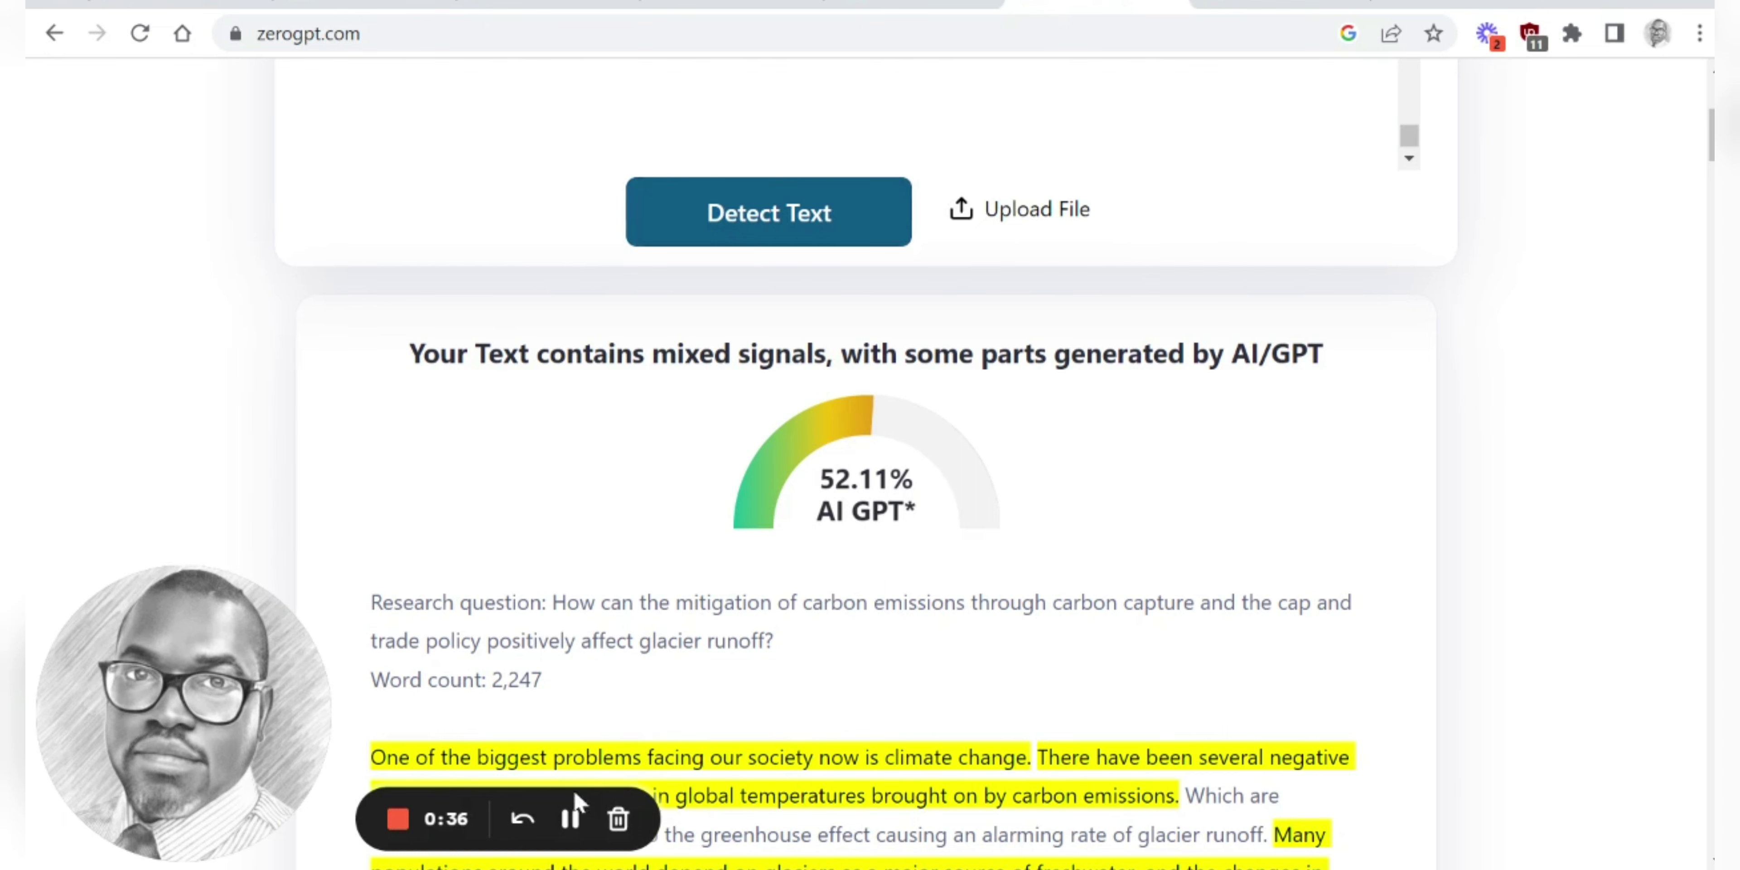
scroll(564, 830, "down", 2)
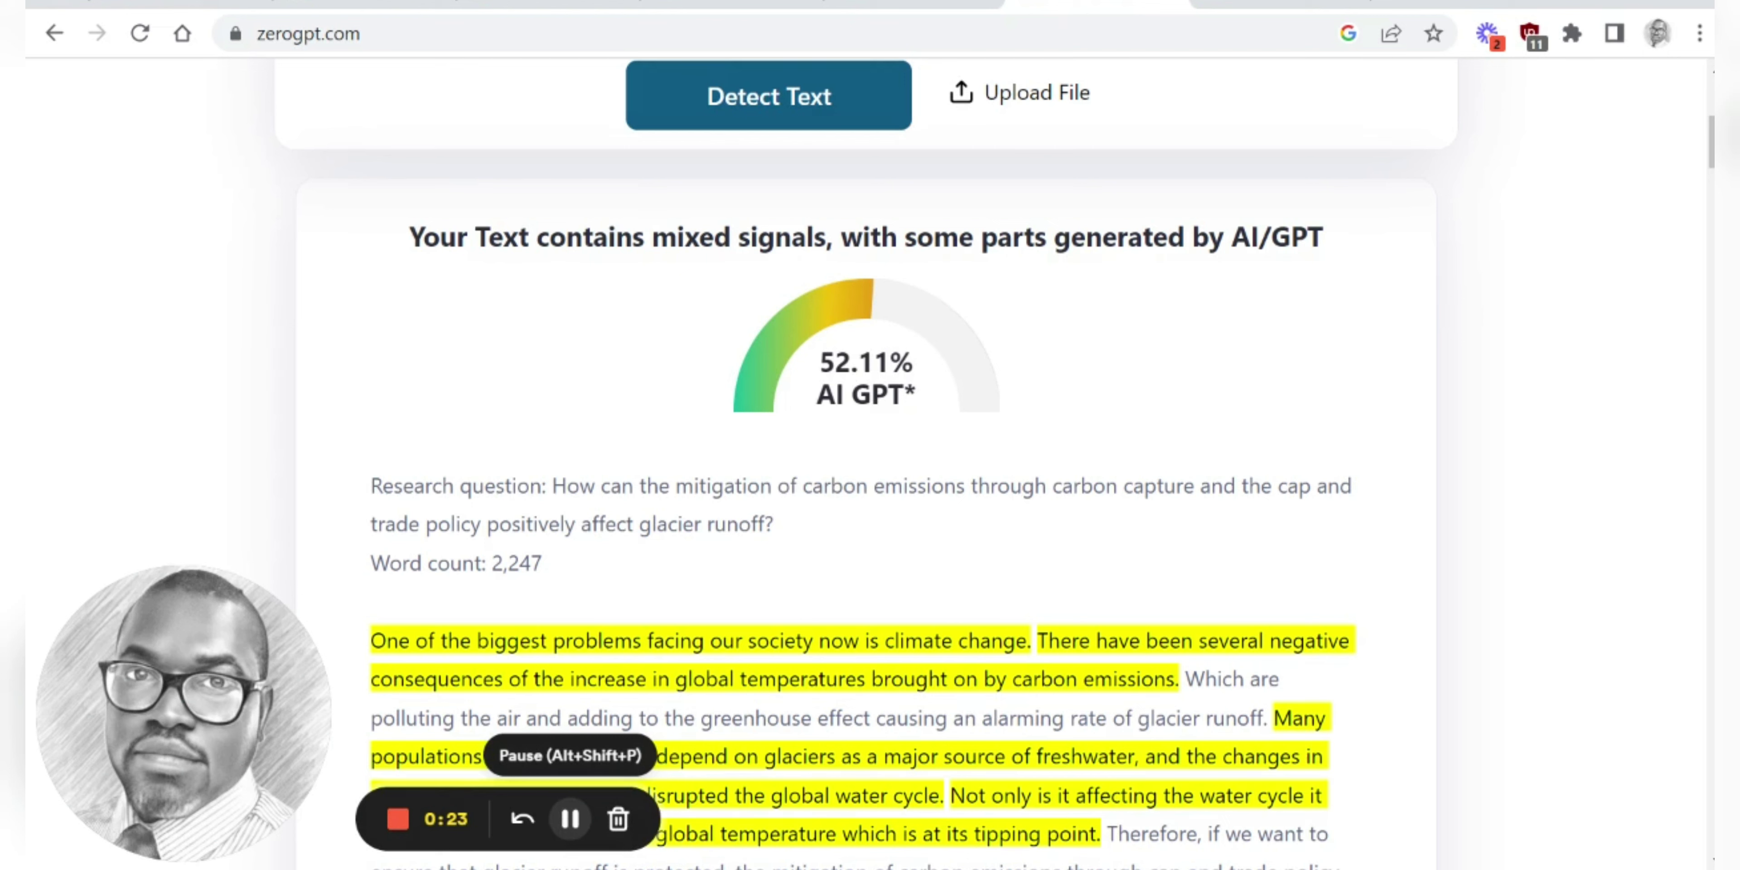
scroll(867, 499, "up", 8)
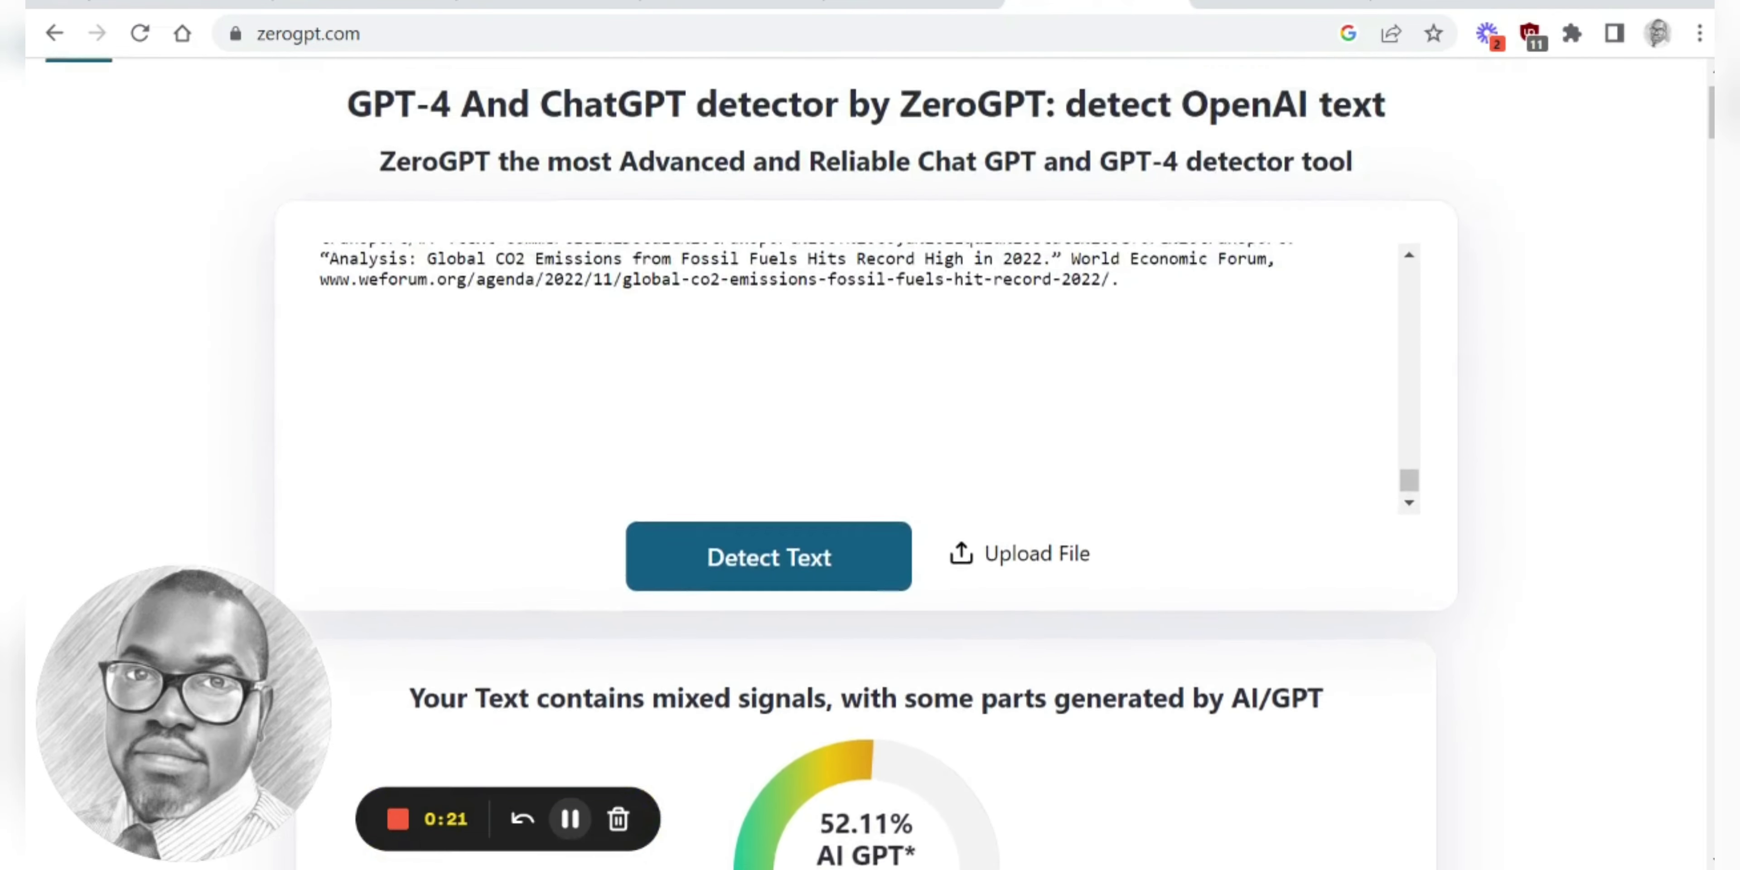